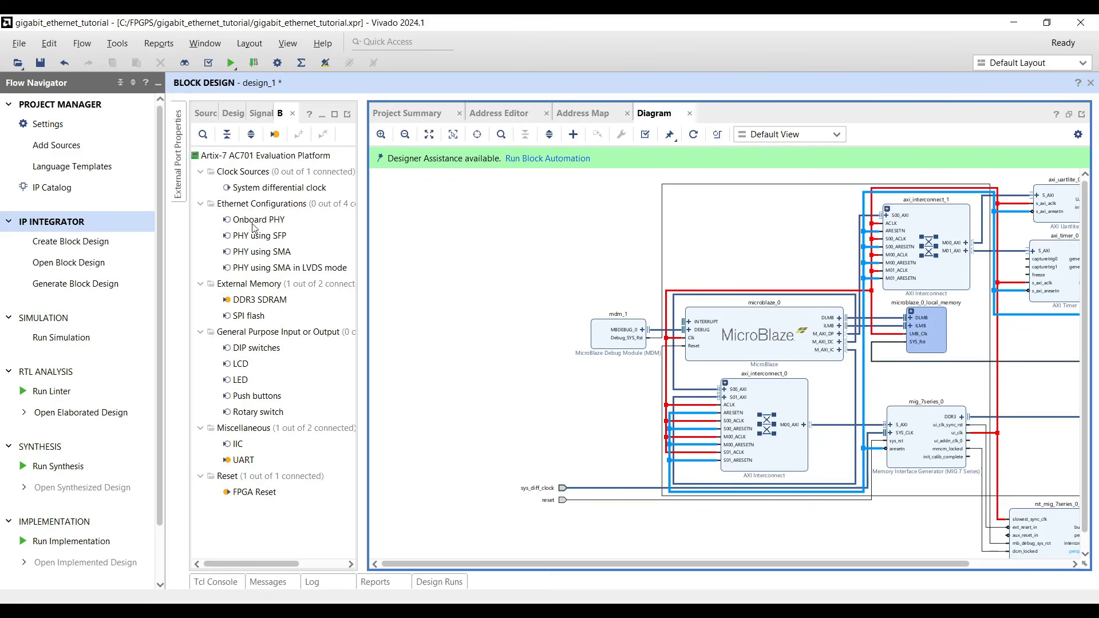
Add the Onboard PHY Ethernet interface to the block design and review the AXI 1G/2.5G Ethernet Subsystem's board, physical interface and MAC settings
drag(245, 223, 502, 247)
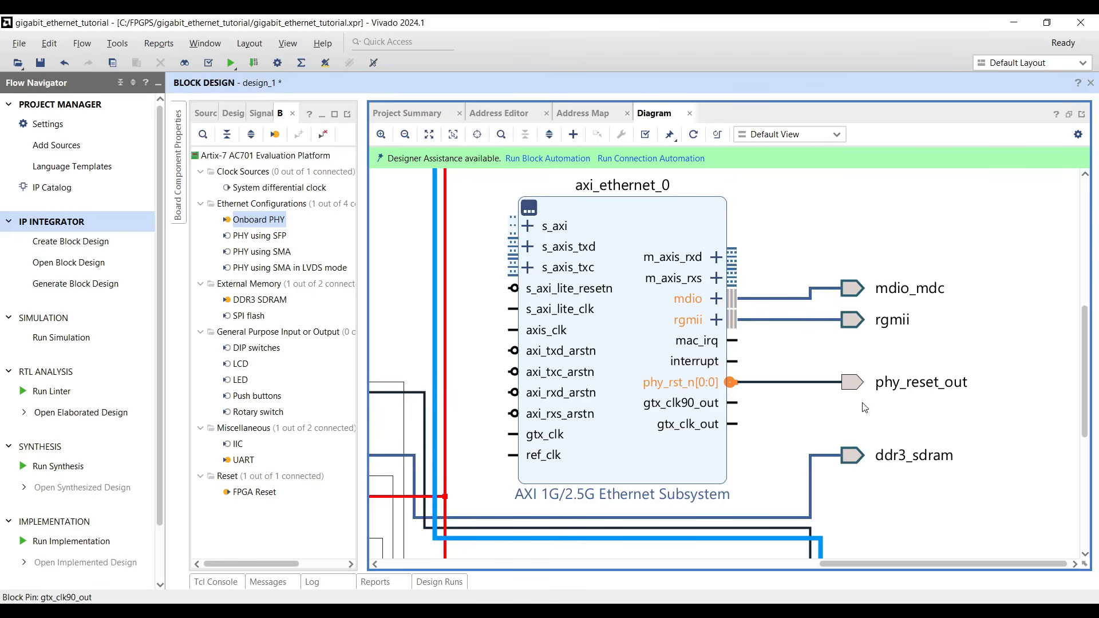
double_click(640, 326)
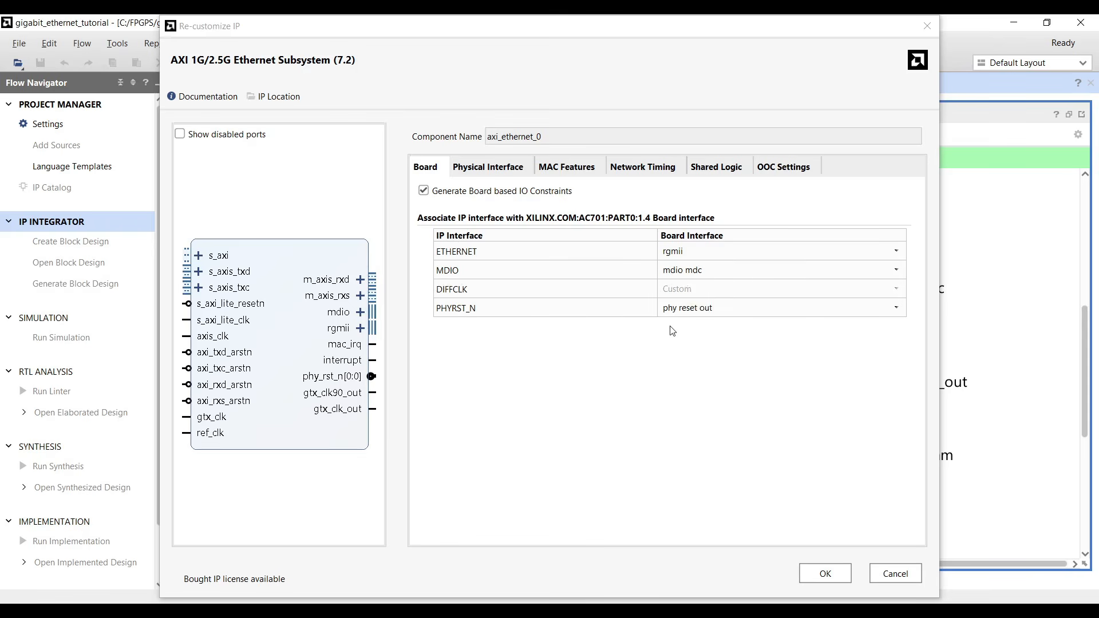
click(488, 166)
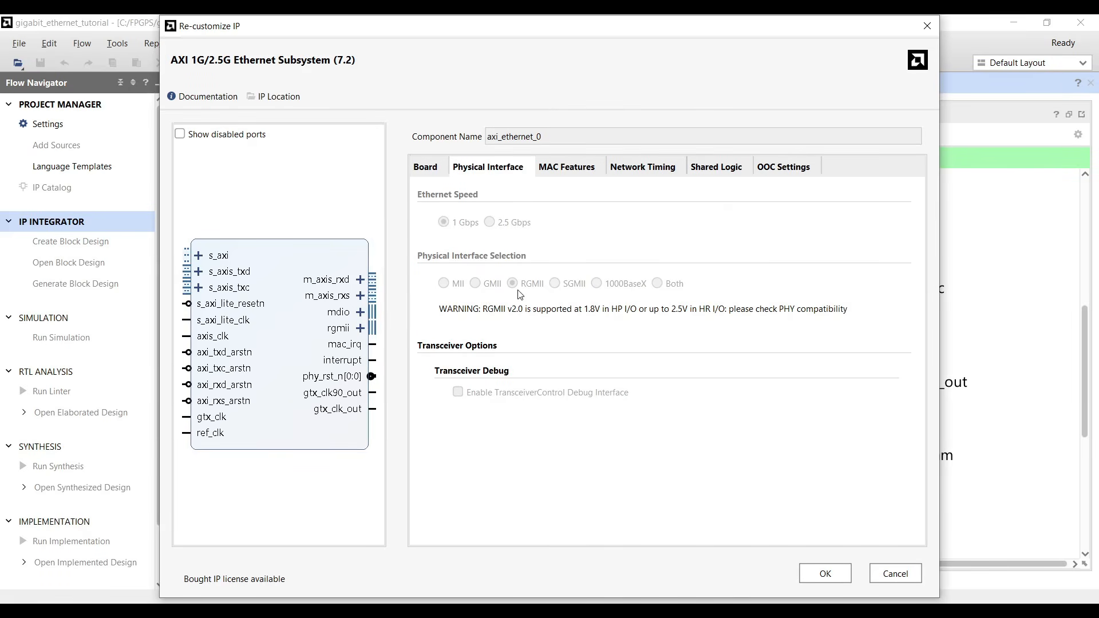
click(564, 170)
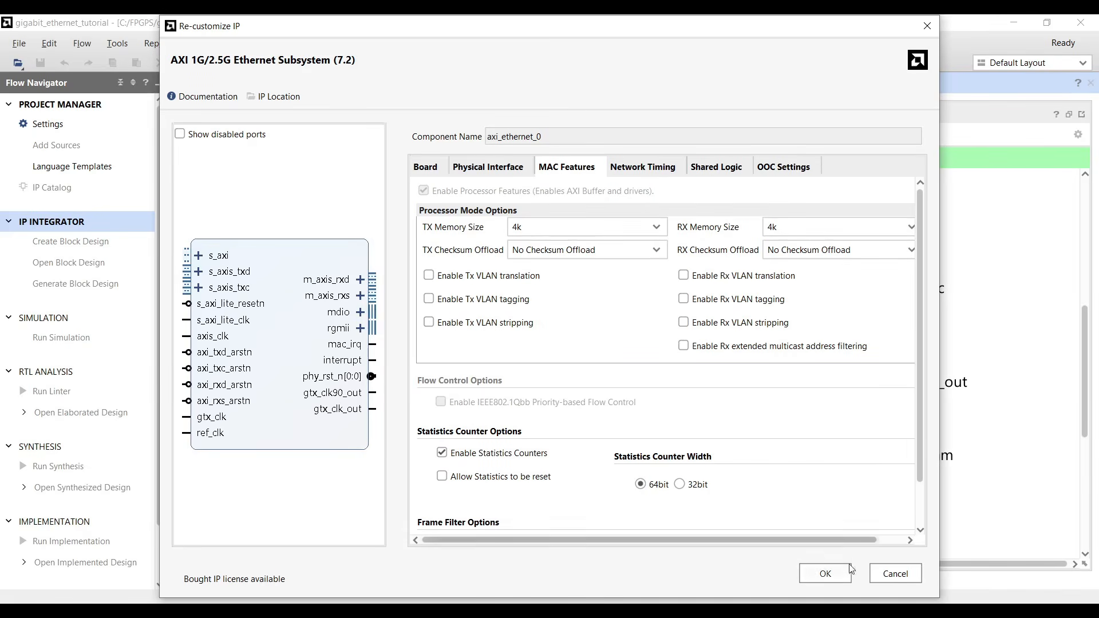
click(826, 572)
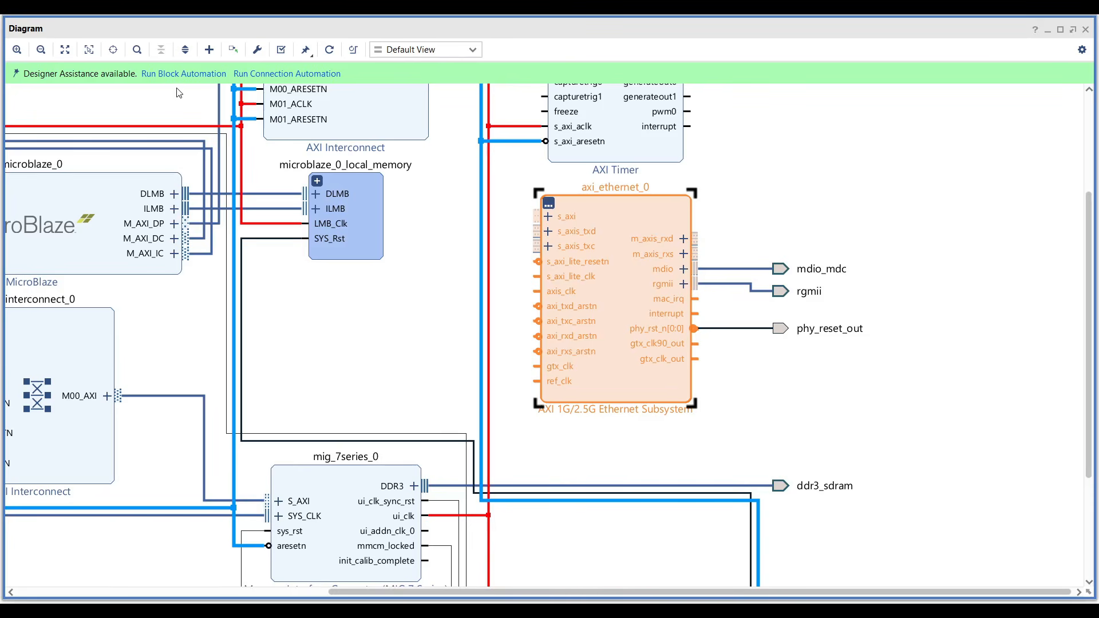
Run block automation on axi_ethernet_0 with the RGMII physical interface and its AXI streaming interfaces connected to DMA
click(172, 74)
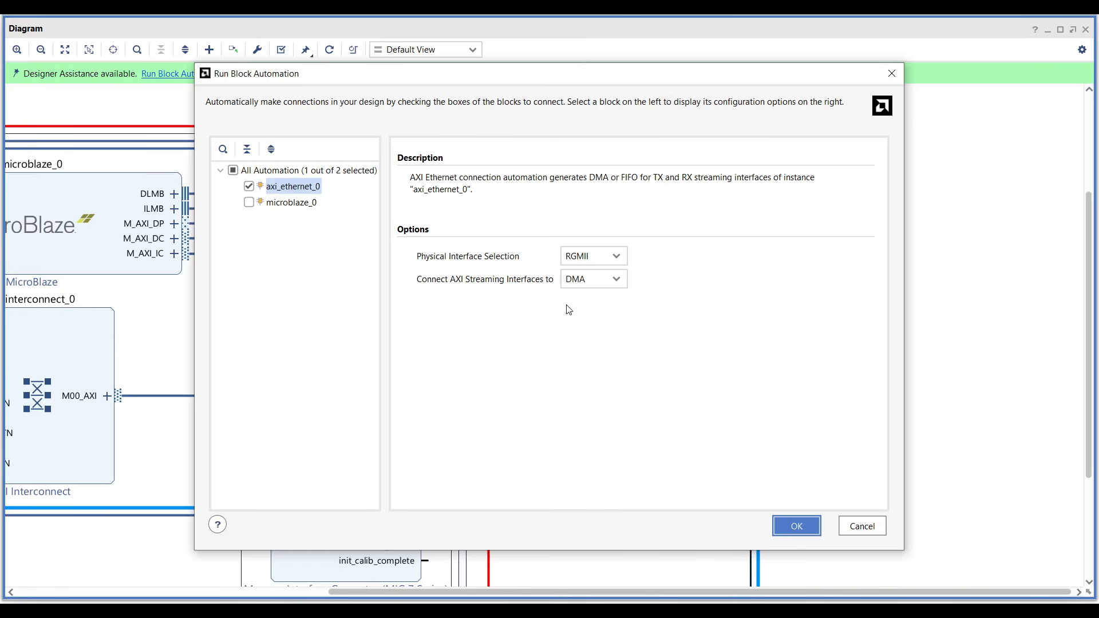
click(804, 526)
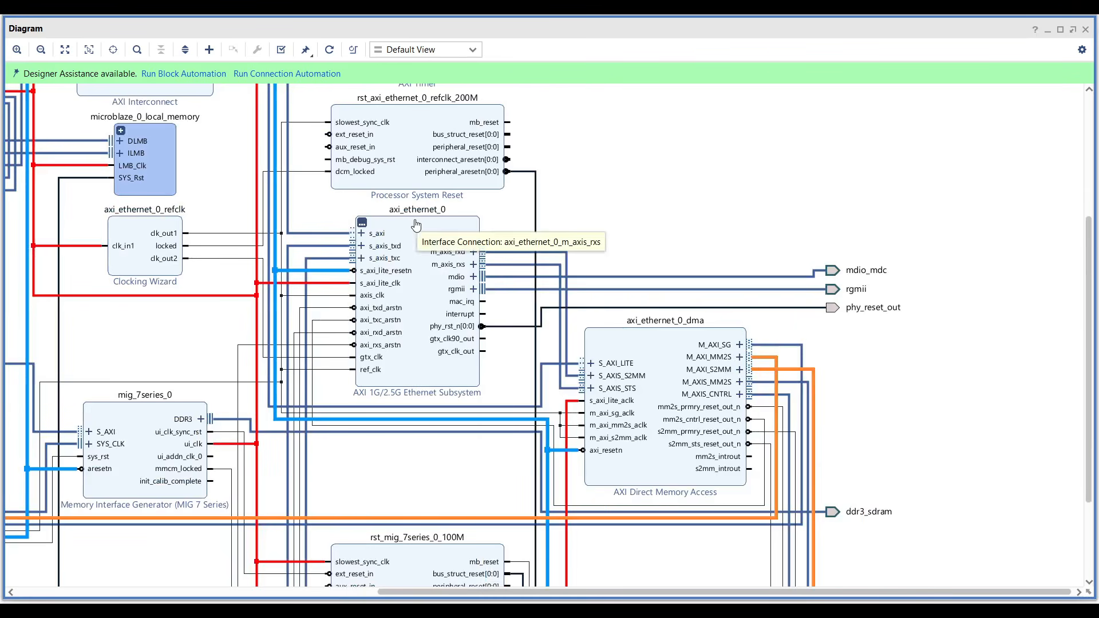
Examine how the Ethernet DMA, axi_interconnect_0 and mig_7series_0 connect in the diagram, comparing them with the block diagram slide
drag(657, 355, 799, 316)
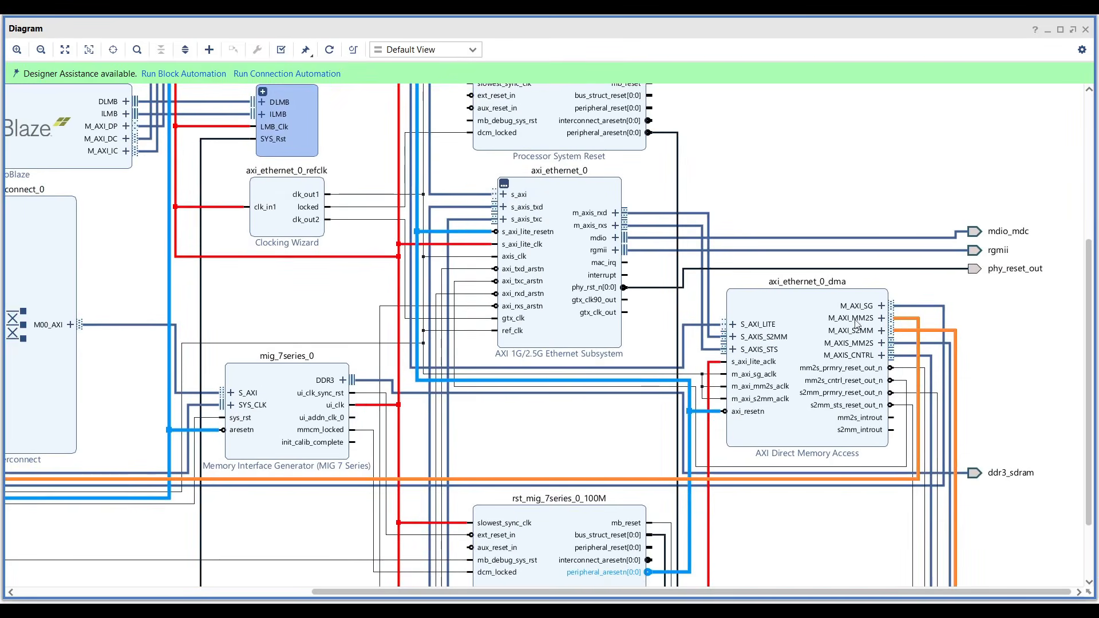
scroll(914, 337, down, 2)
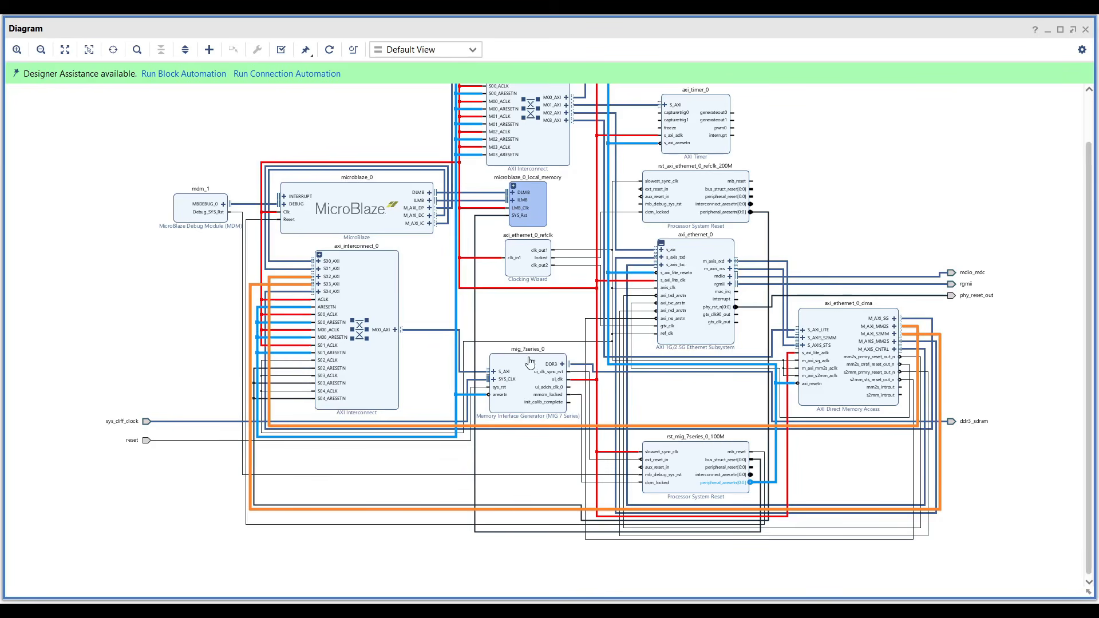
scroll(539, 371, up, 2)
click(366, 309)
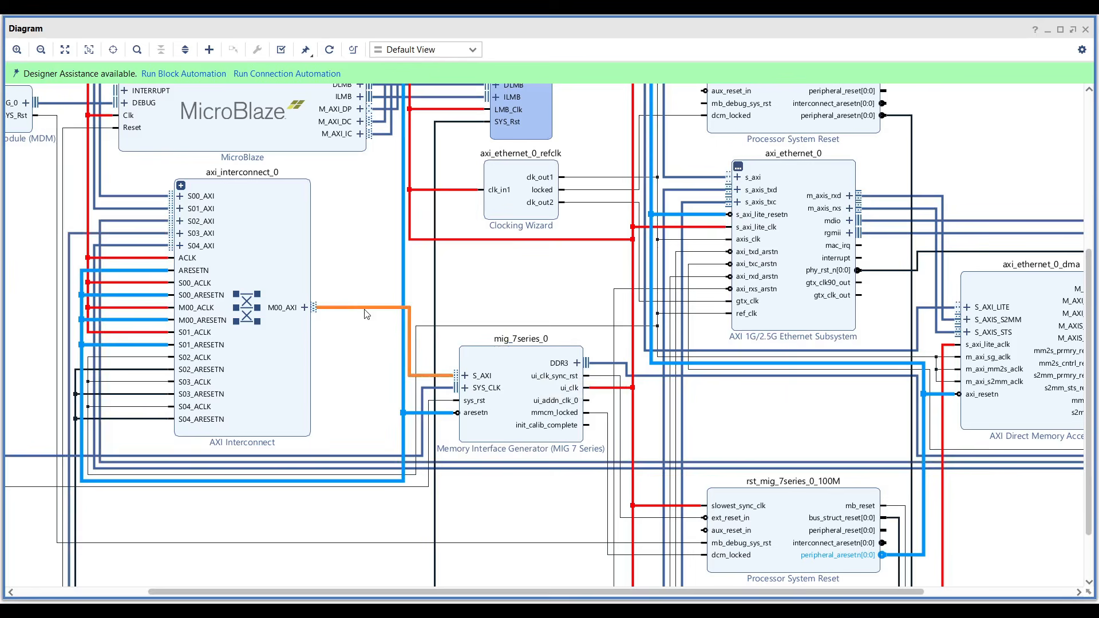
click(494, 375)
drag(812, 417, 538, 385)
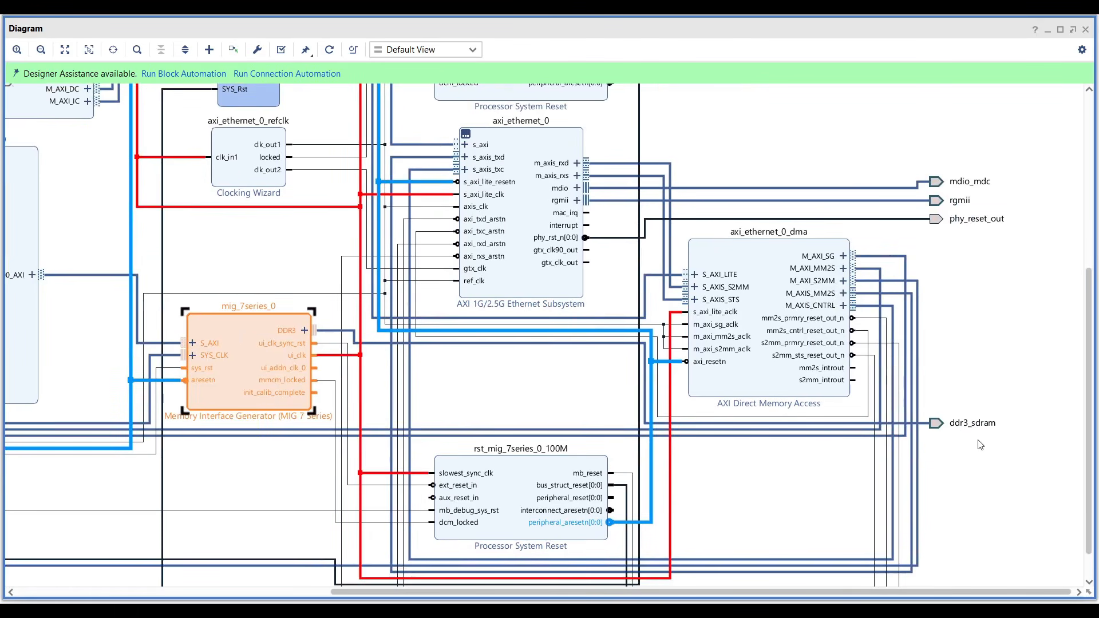
drag(536, 351, 560, 375)
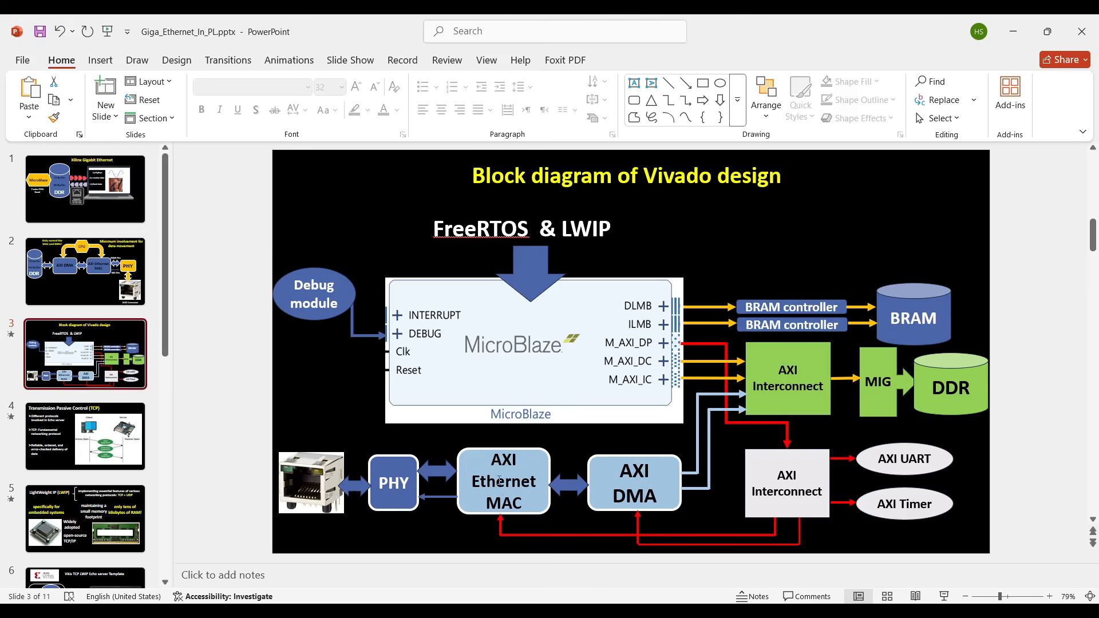
click(1013, 31)
Inspect the frequencies of clk_out1 and clk_out2 on the axi_ethernet_0_refclk clocking wizard and trace both clock nets
drag(527, 290, 649, 390)
scroll(579, 366, up, 2)
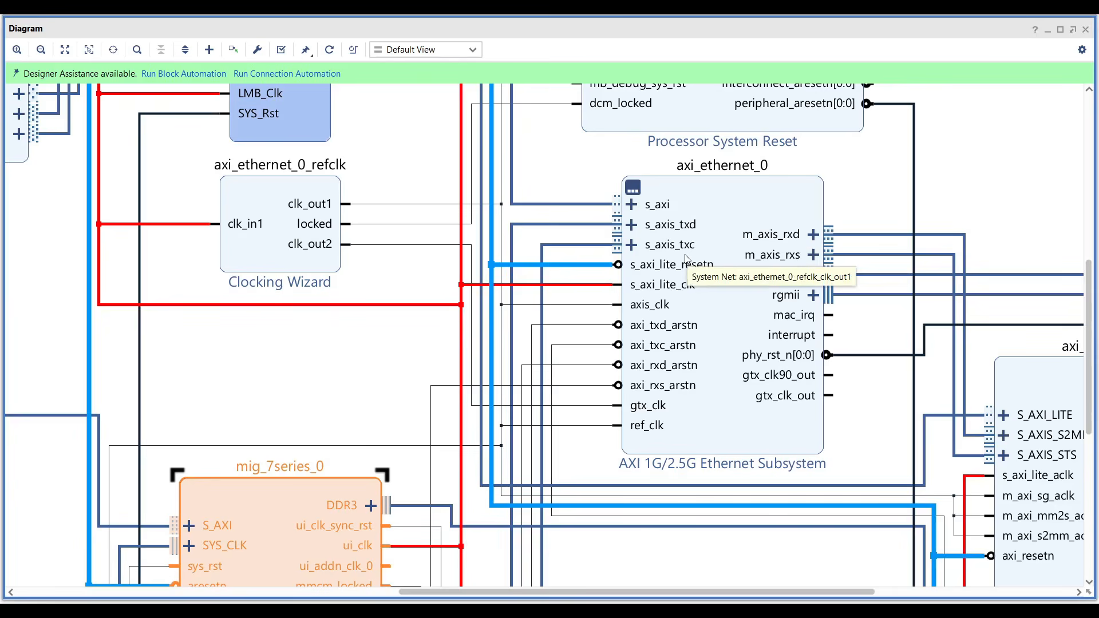
double_click(343, 204)
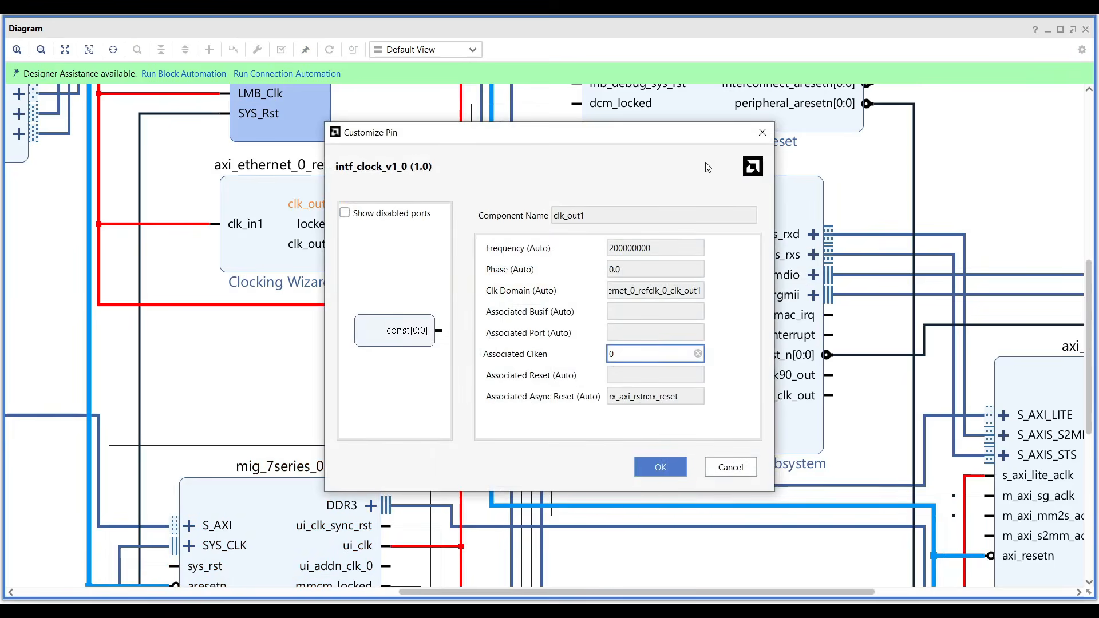
click(763, 135)
click(392, 266)
double_click(347, 244)
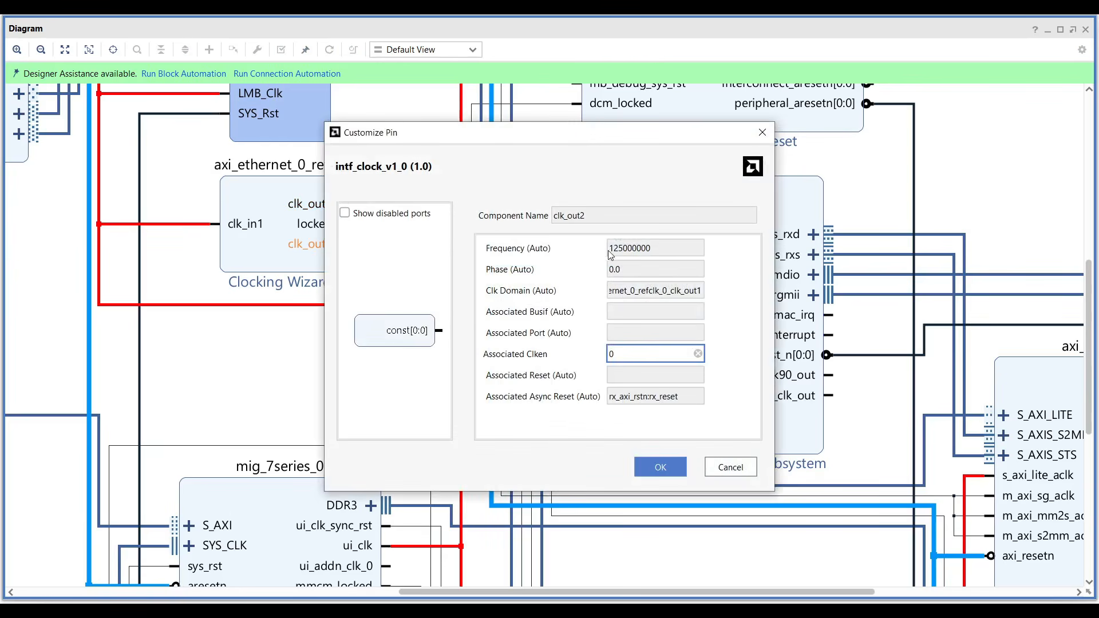
click(733, 468)
click(413, 245)
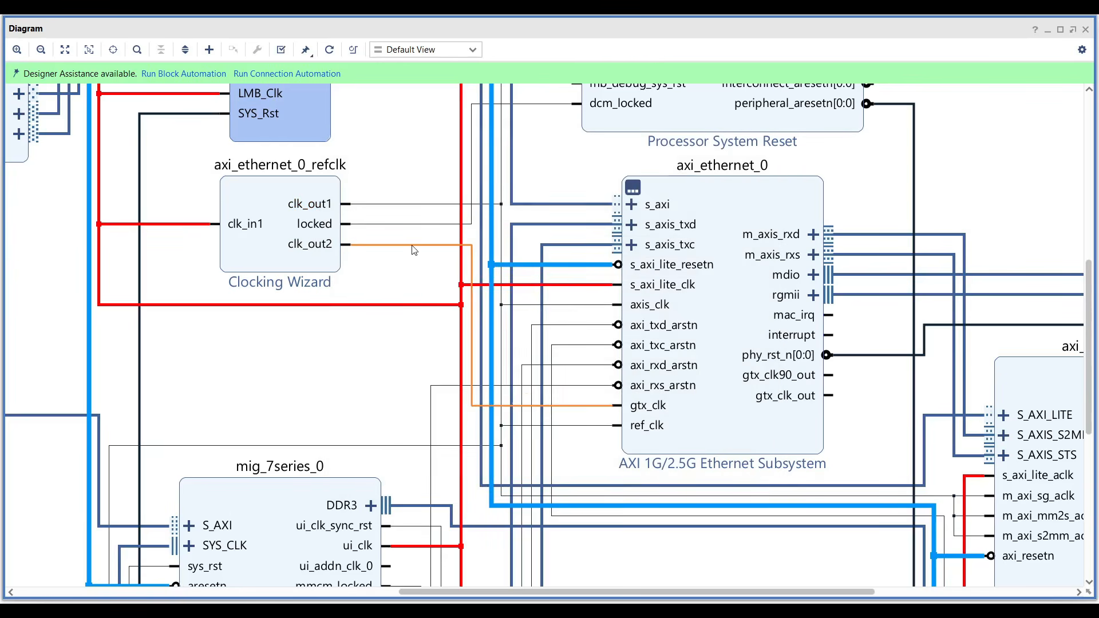
click(358, 194)
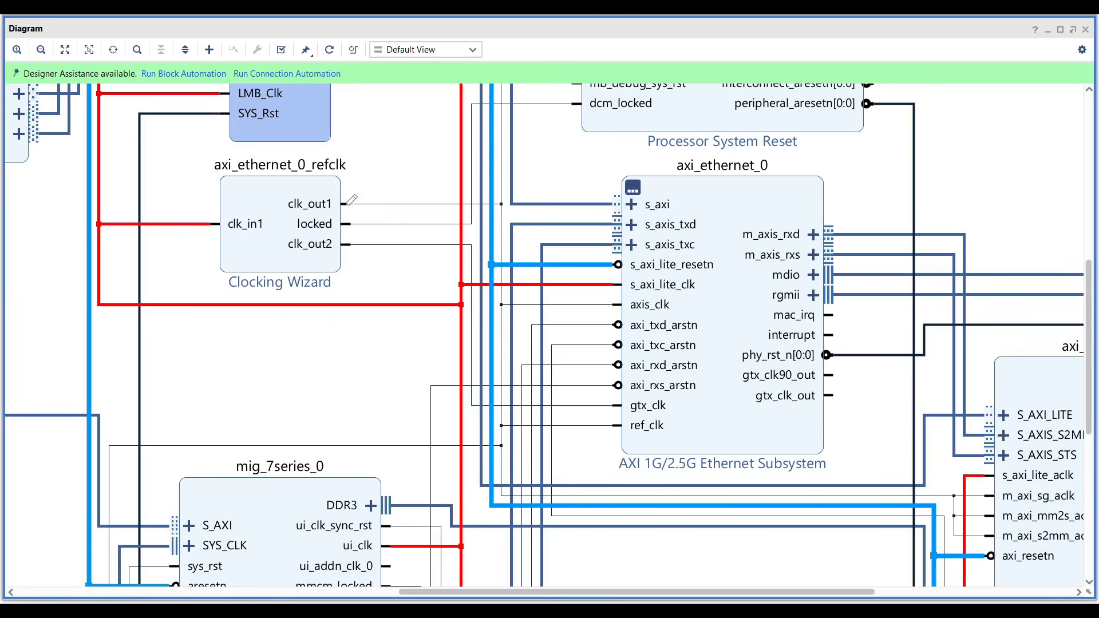
double_click(352, 199)
click(742, 466)
click(416, 205)
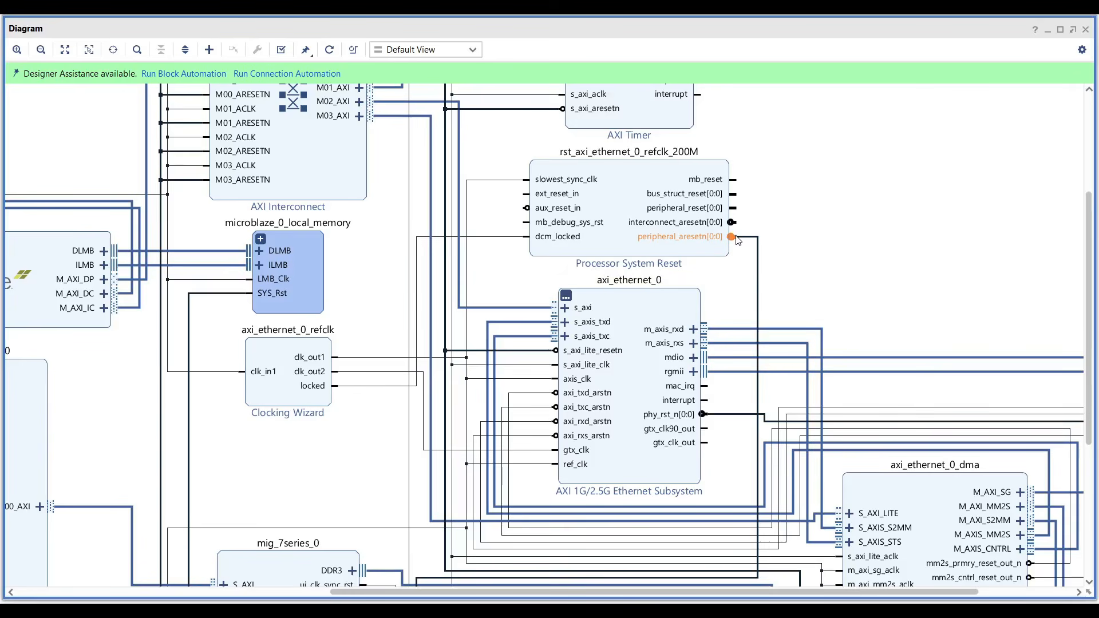
double_click(335, 356)
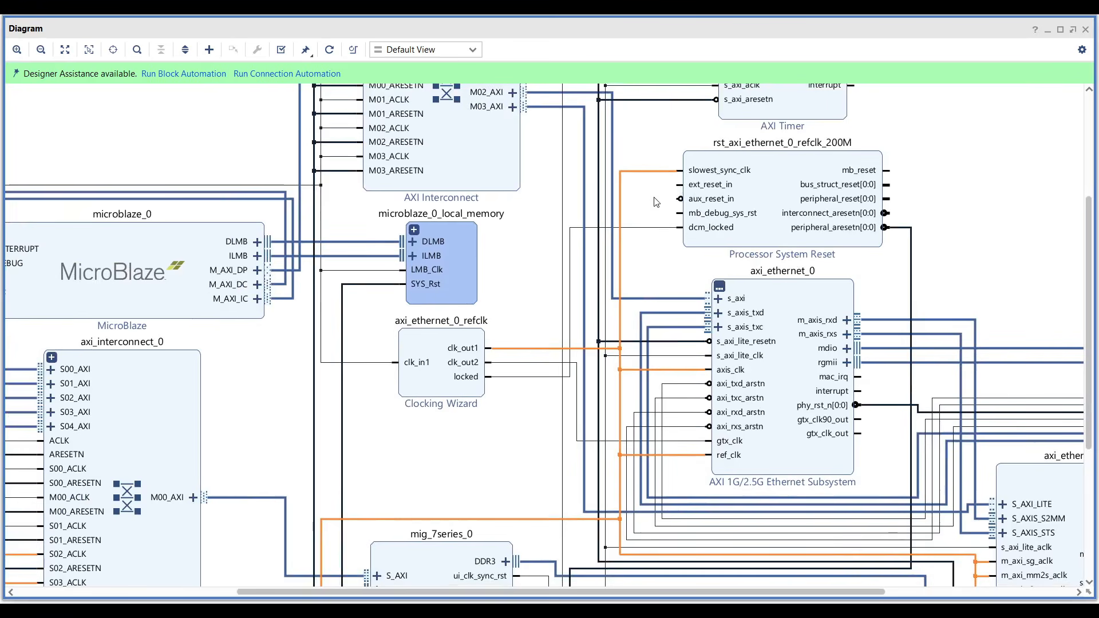
Trace the external reset net and connect ext_reset_in of rst_axi_ethernet_0_refclk_200M to the reset port
scroll(654, 198, down, 4)
scroll(309, 388, up, 5)
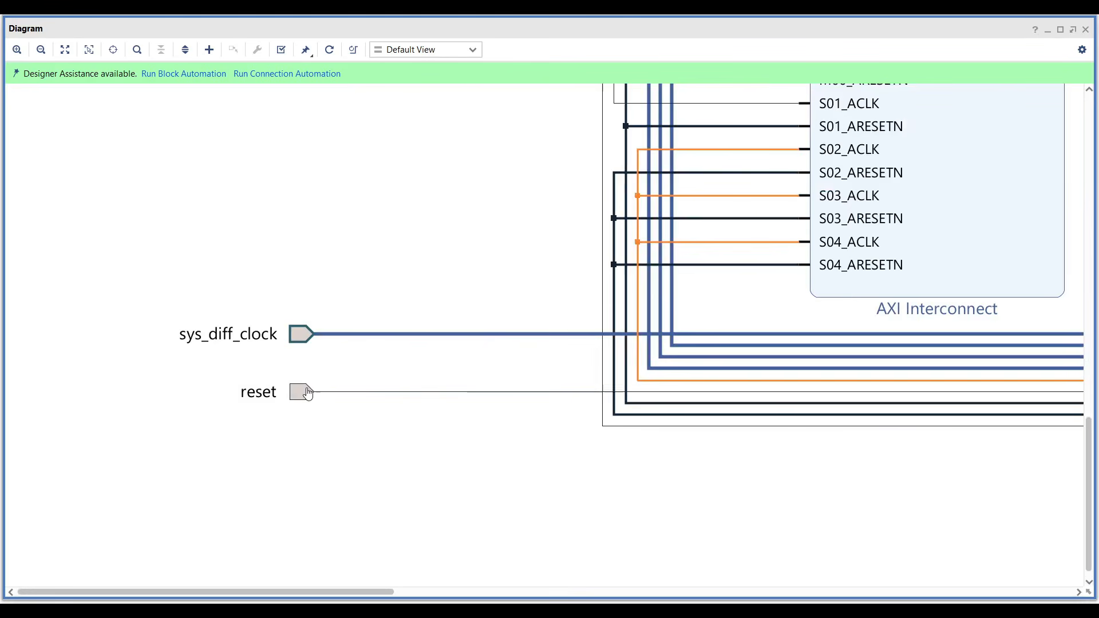
click(305, 399)
click(357, 392)
scroll(448, 419, down, 3)
drag(872, 256, 636, 318)
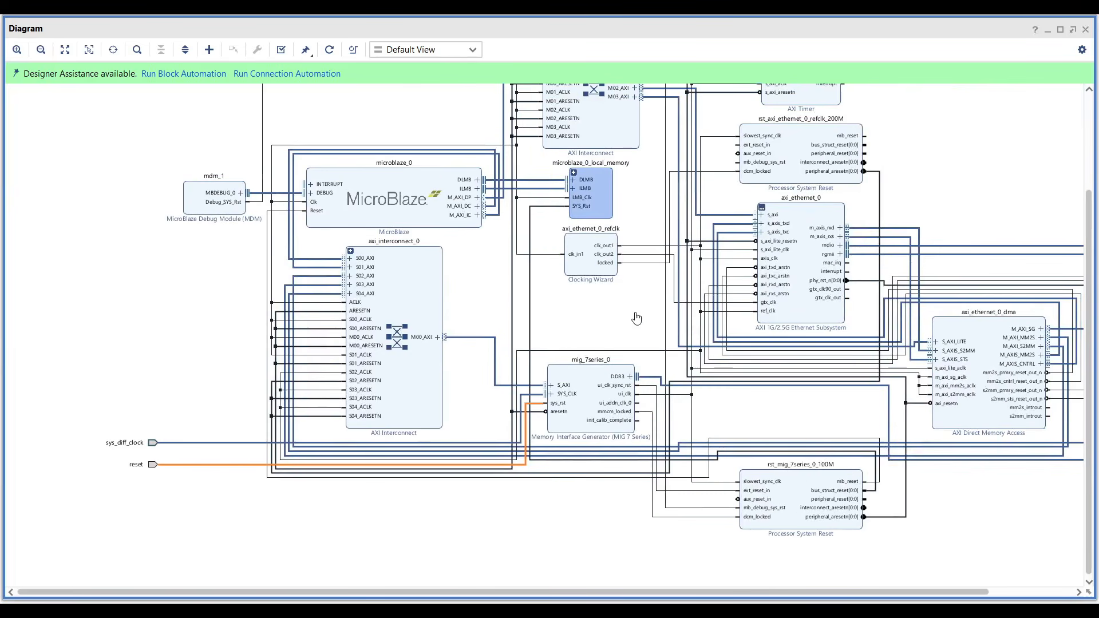
drag(740, 144, 184, 465)
Add an AXI Interrupt Controller to the design and connect its interrupt output to the MicroBlaze INTERRUPT input
drag(676, 191, 641, 322)
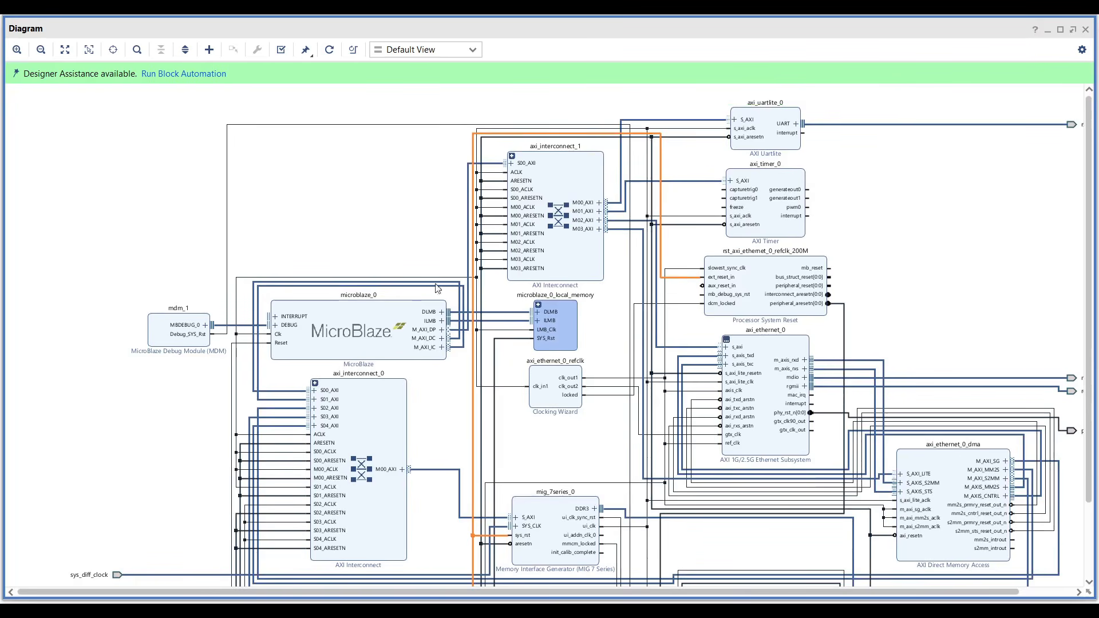
scroll(289, 332, up, 5)
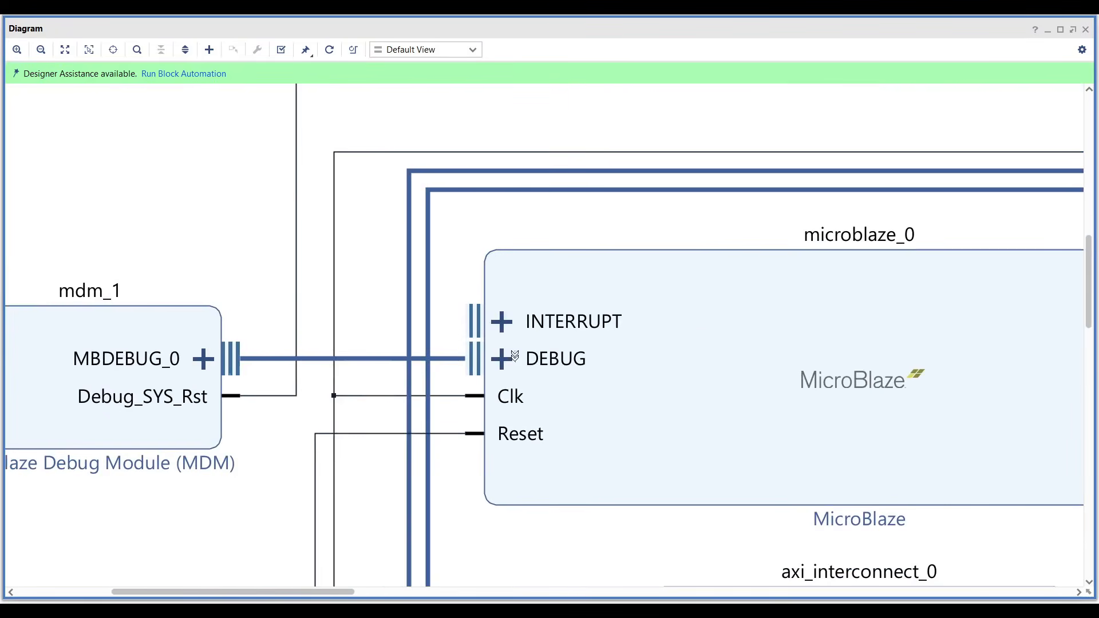
scroll(731, 380, down, 2)
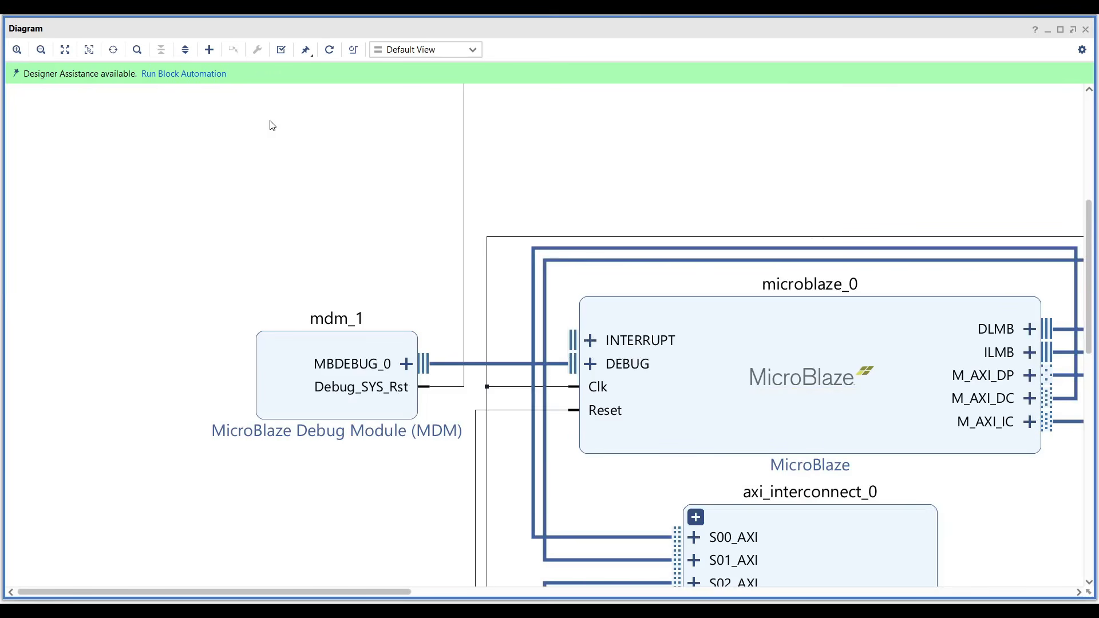
click(209, 50)
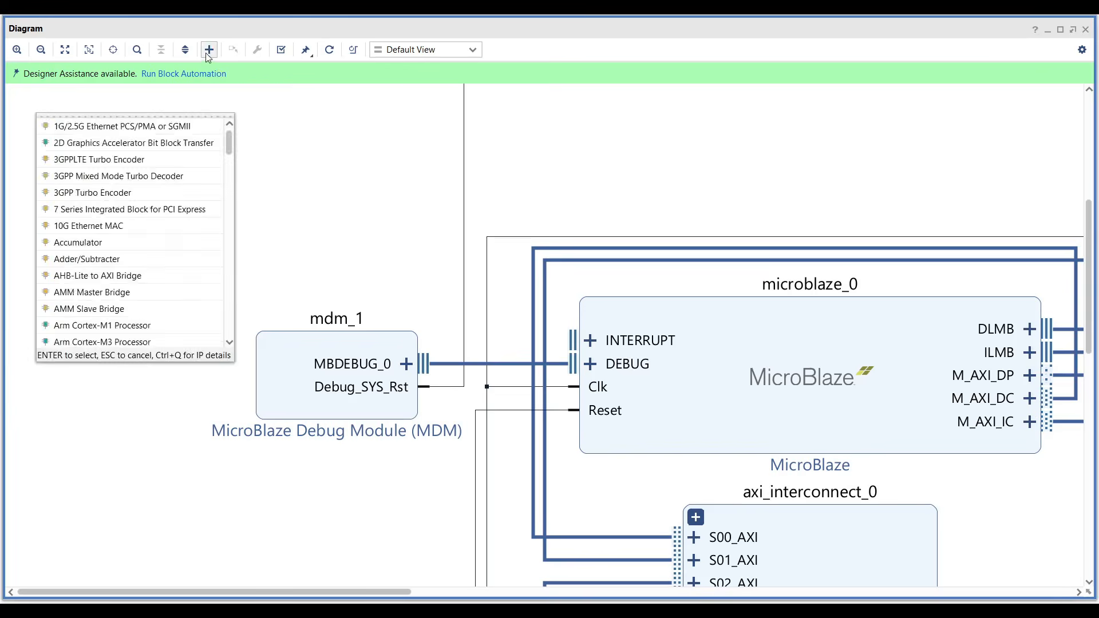
text(axi)
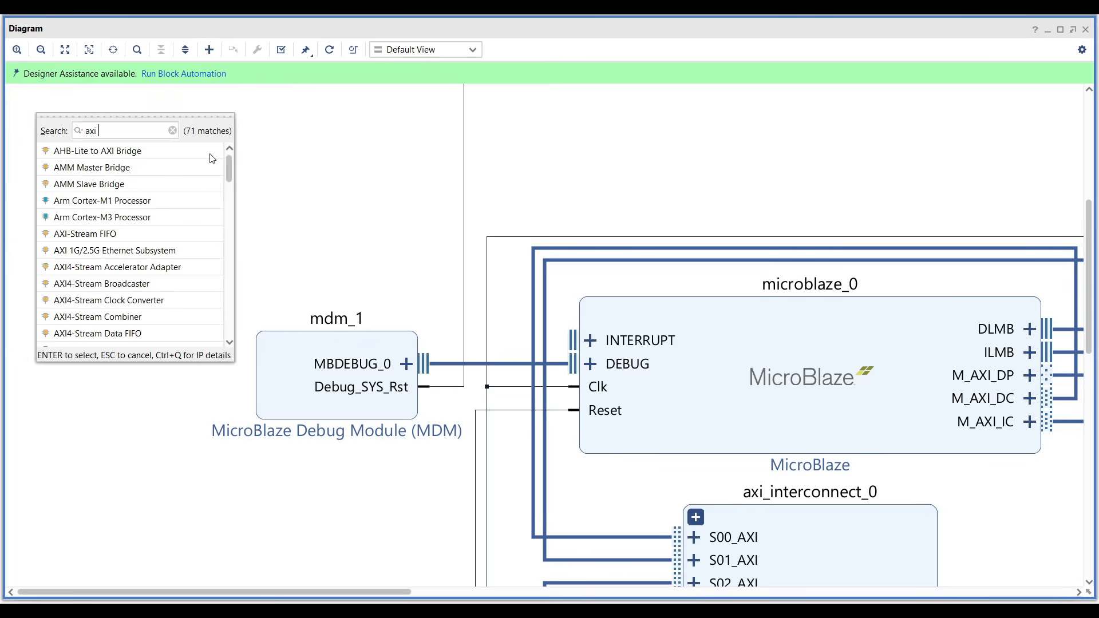
text( inter)
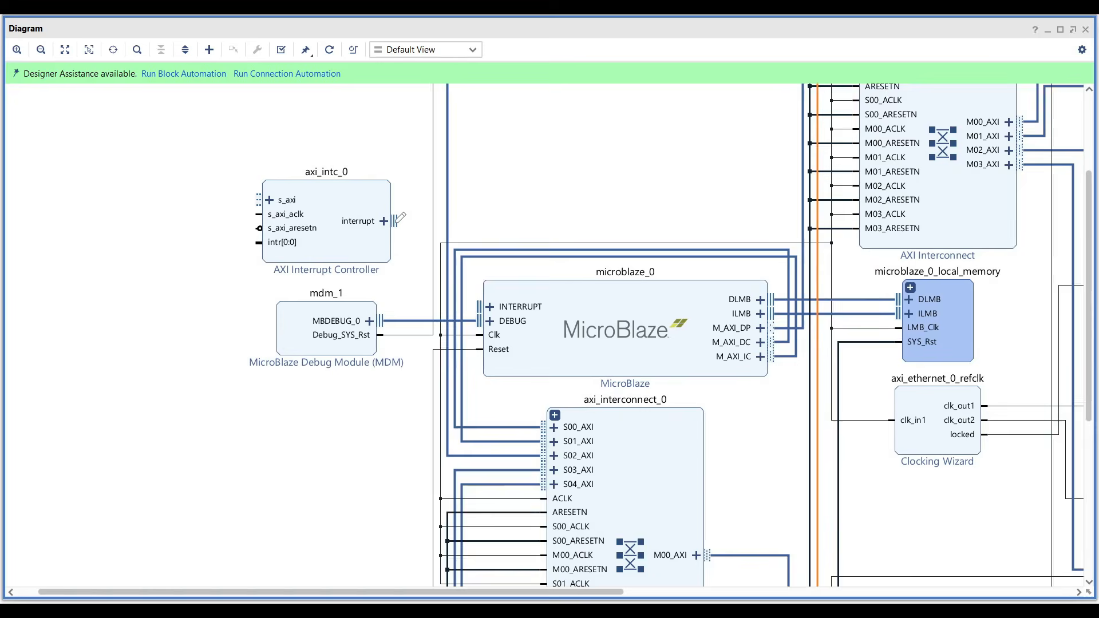
drag(395, 222, 480, 307)
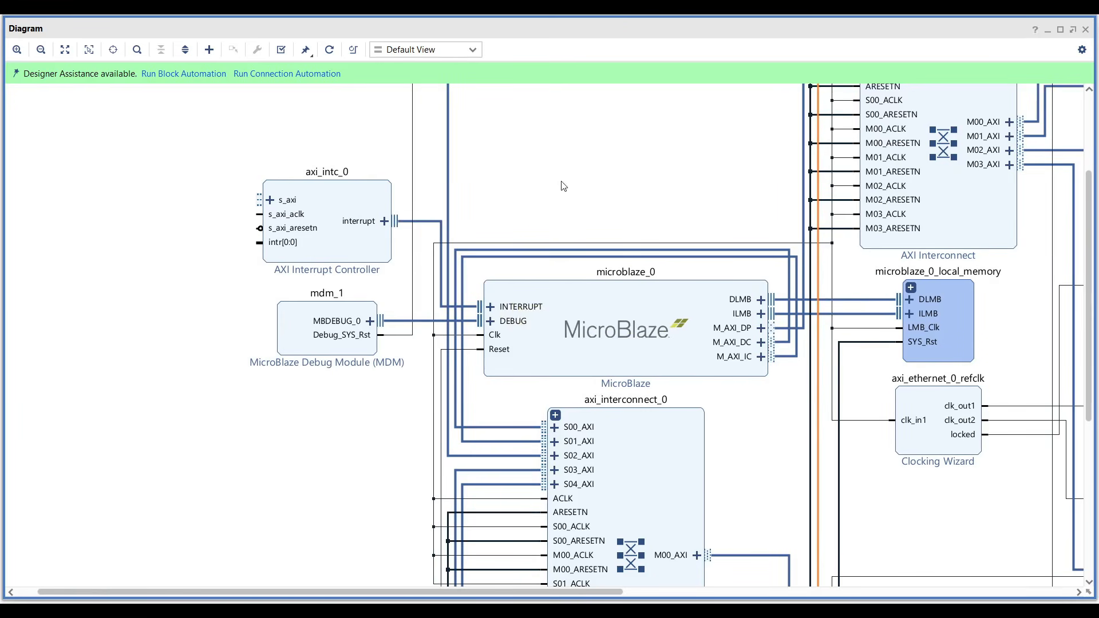
Set axi_interconnect_1 to 5 master interfaces and connect its M04_AXI port to s_axi of axi_intc_0
scroll(336, 242, down, 1)
scroll(401, 251, down, 1)
drag(427, 244, 413, 243)
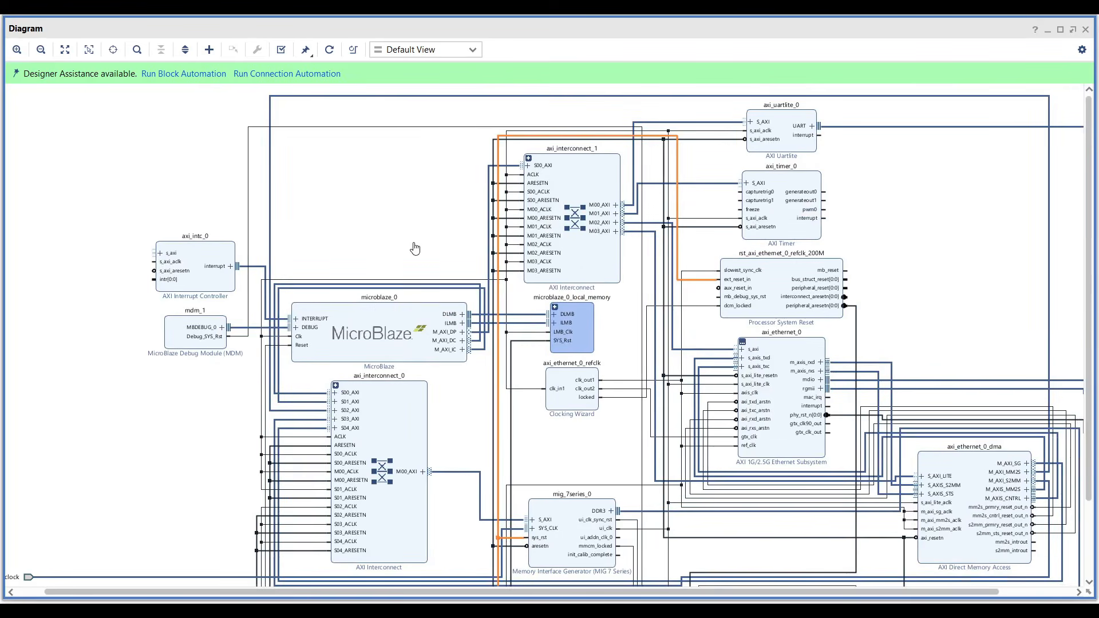
click(594, 270)
double_click(594, 270)
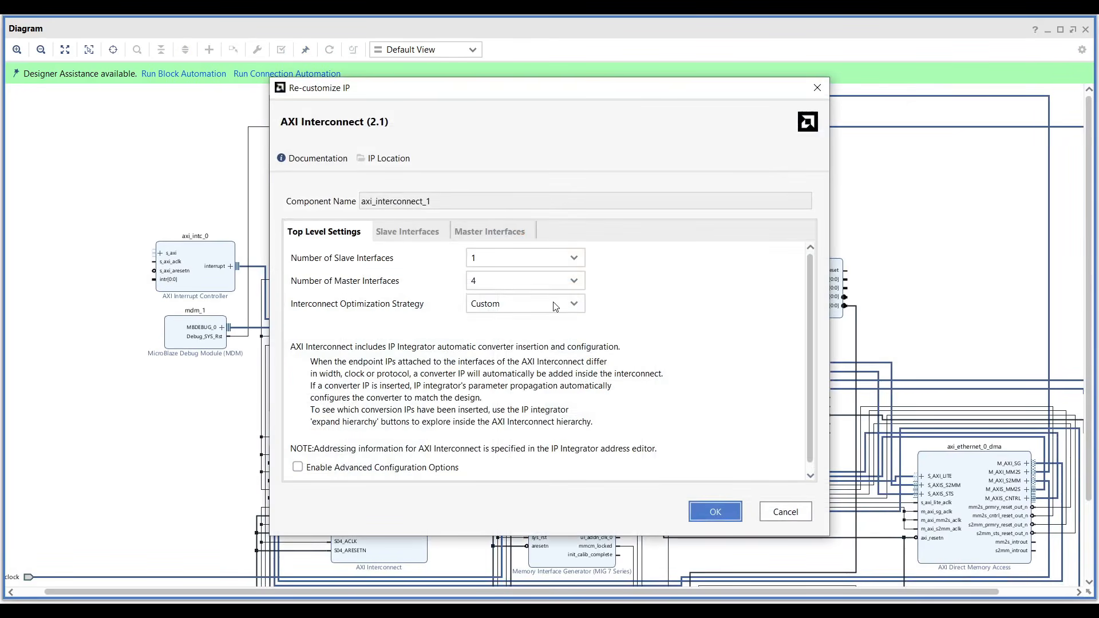
click(573, 280)
click(503, 320)
click(715, 511)
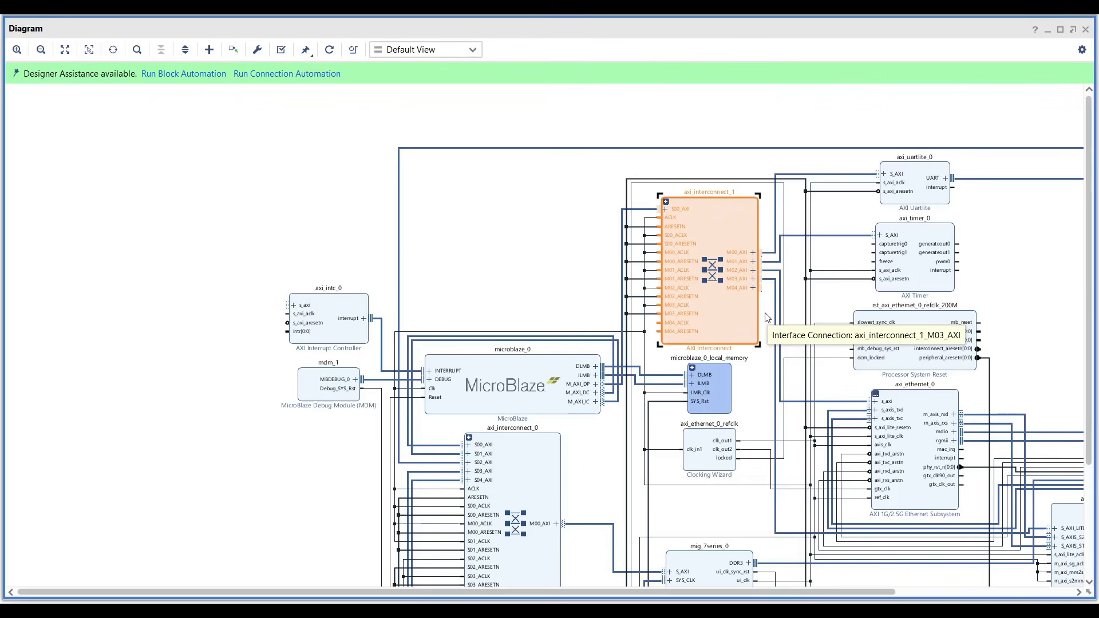
mouse_move(766, 283)
mouse_down()
mouse_move(385, 320)
mouse_move(290, 305)
mouse_up()
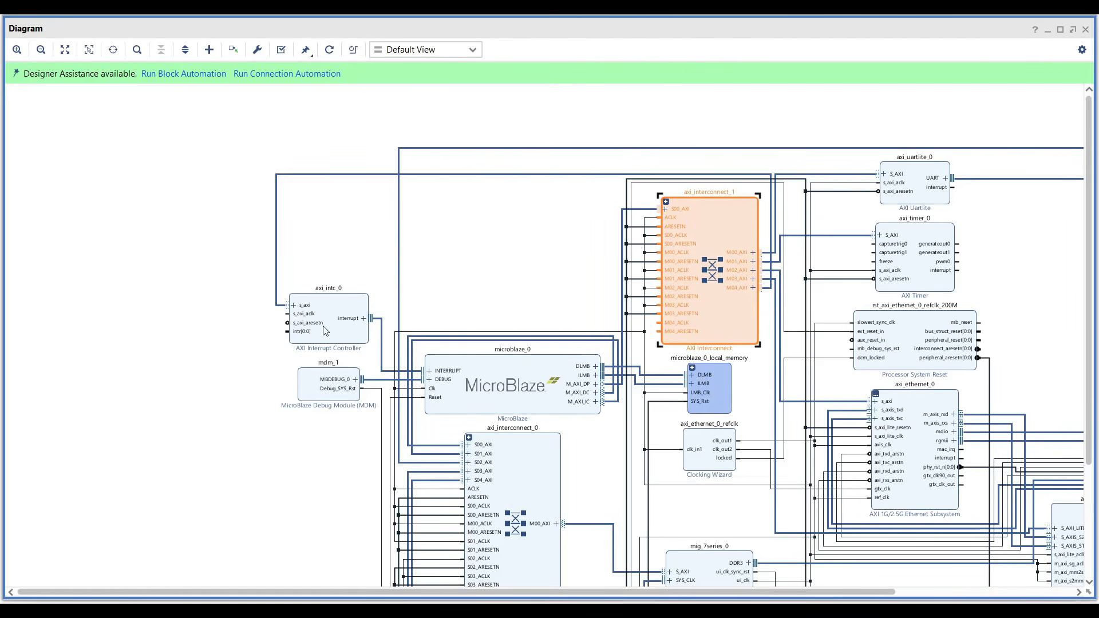
Run connection automation on all items, covering s_axi_aclk of axi_intc_0 and M04_ACLK of axi_interconnect_1
click(267, 75)
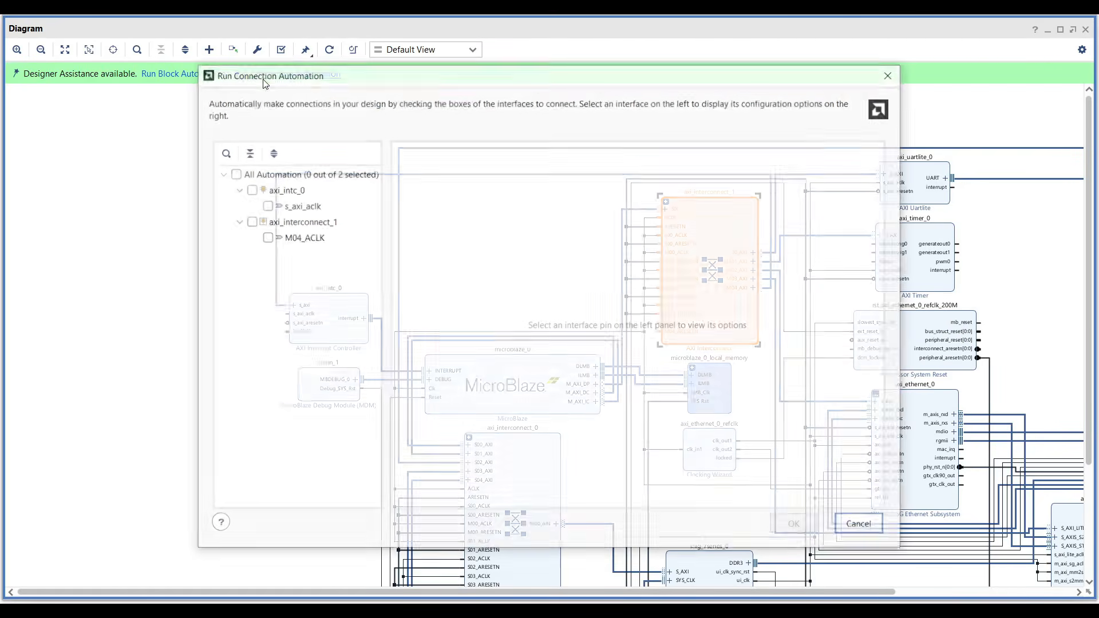
click(231, 173)
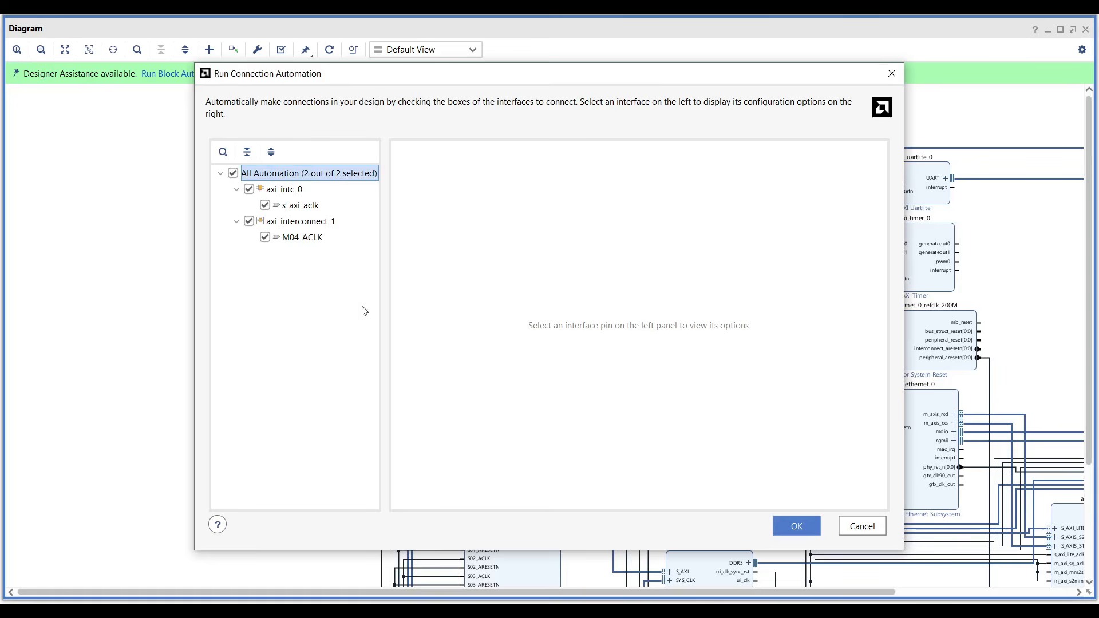
click(811, 526)
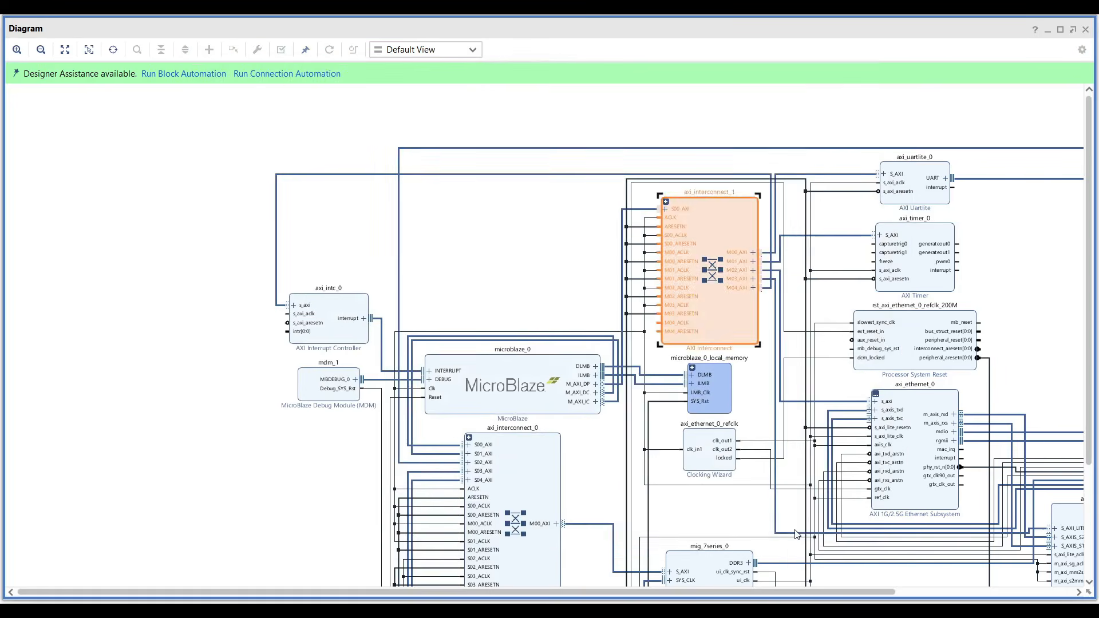
Add a Concat block with 5 ports beside axi_intc_0 and connect its dout output to the controller's intr input
click(209, 49)
text(concat)
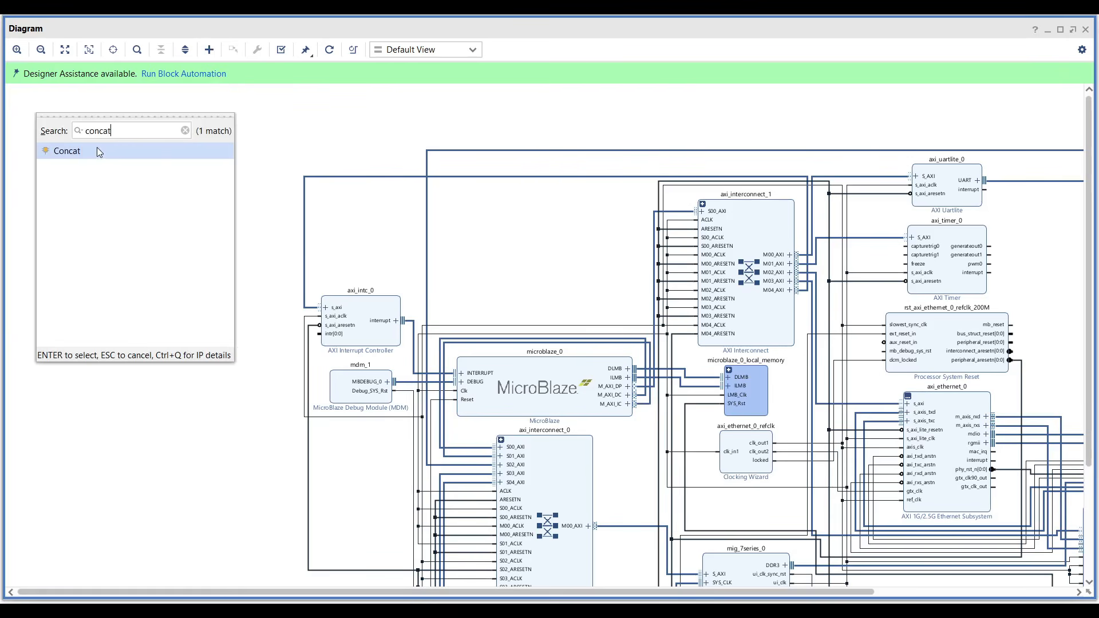
double_click(97, 148)
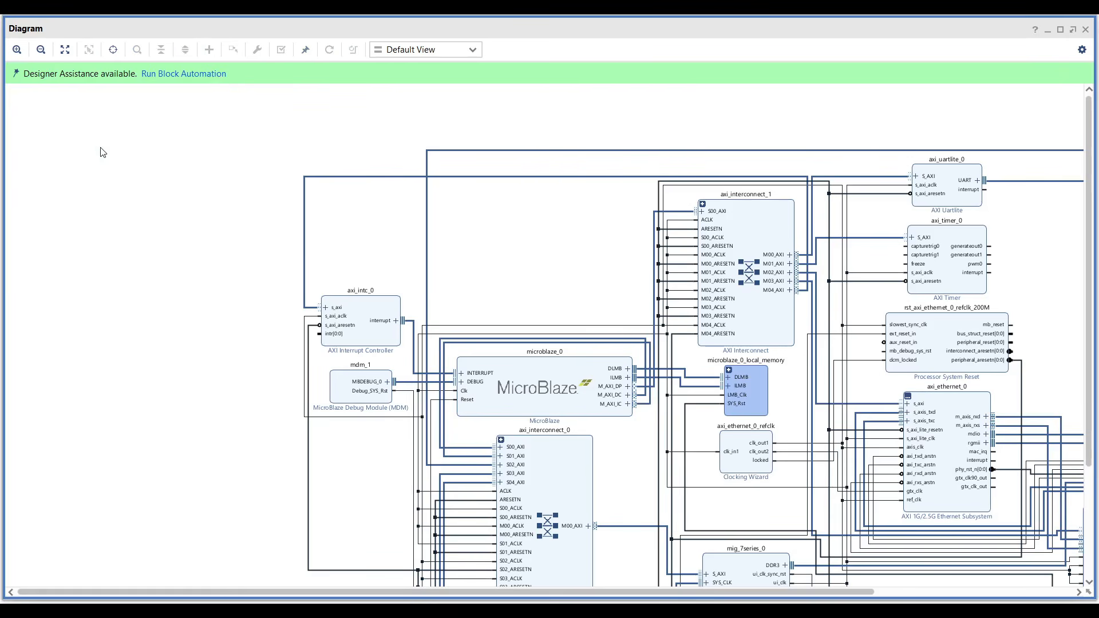
drag(273, 174, 277, 383)
double_click(277, 382)
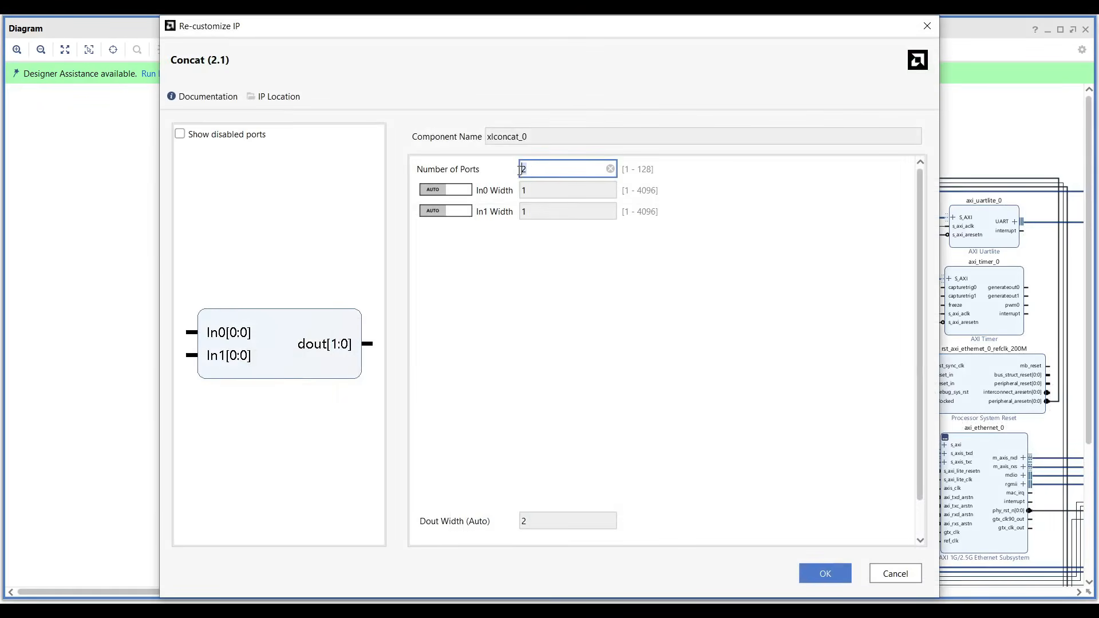
text(3)
click(828, 574)
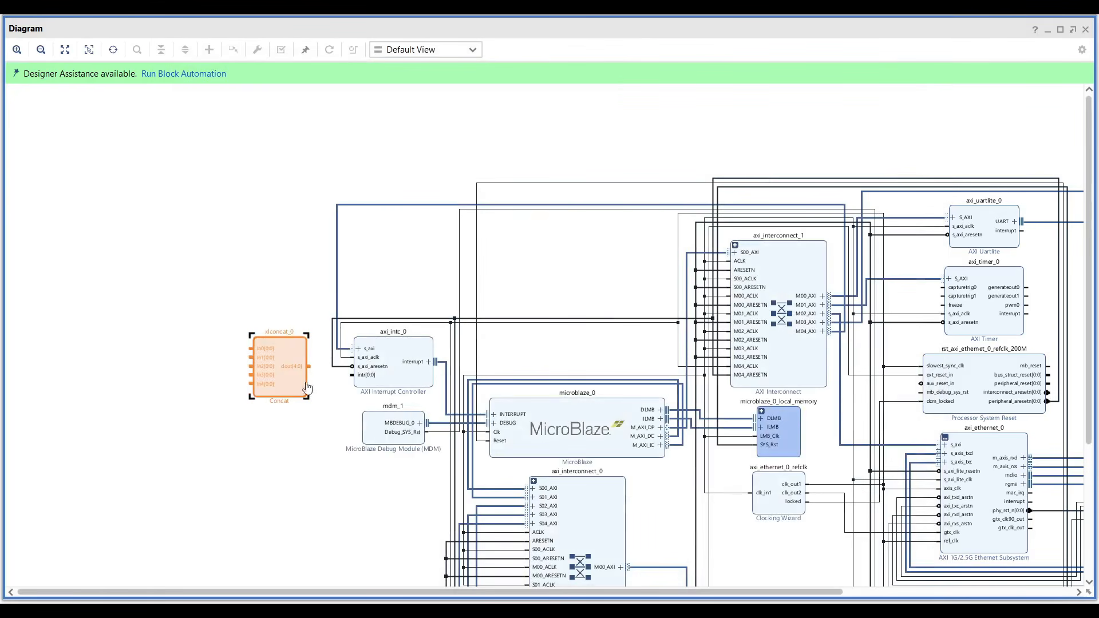
drag(310, 364, 353, 375)
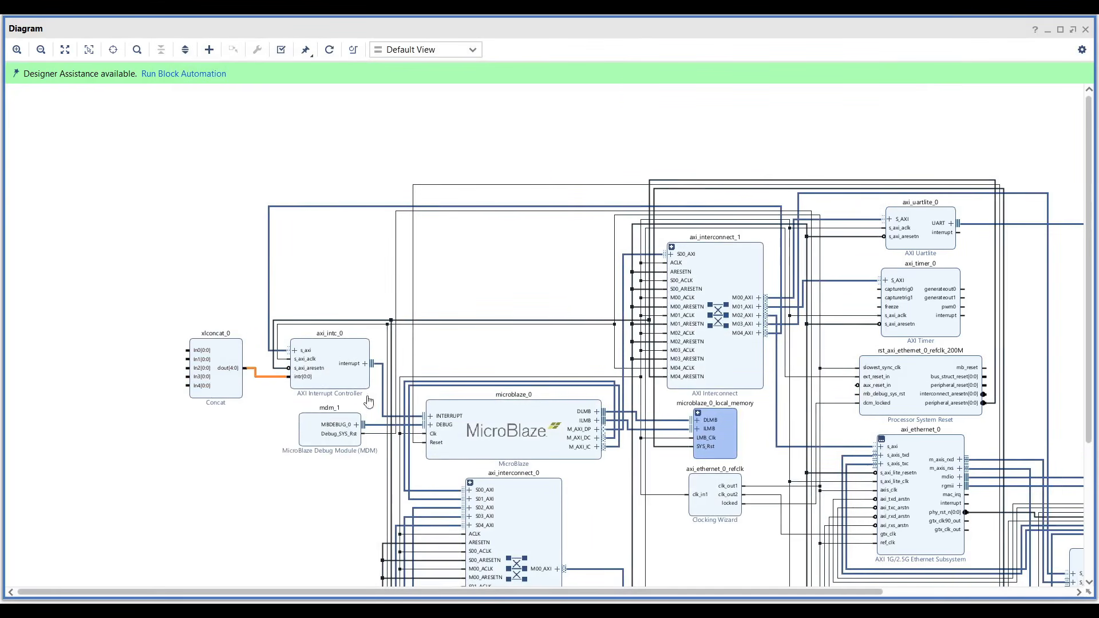
Examine the interrupt outputs of axi_uartlite_0, axi_timer_0, axi_ethernet_0 and axi_ethernet_0_dma that need routing to the Concat block
scroll(809, 305, up, 3)
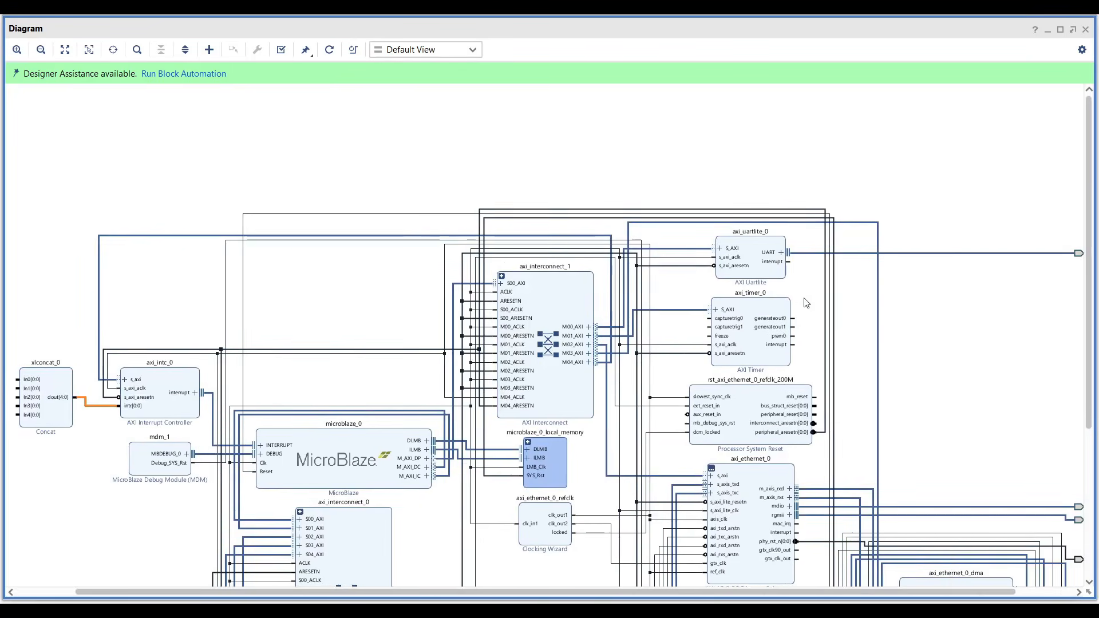
click(890, 266)
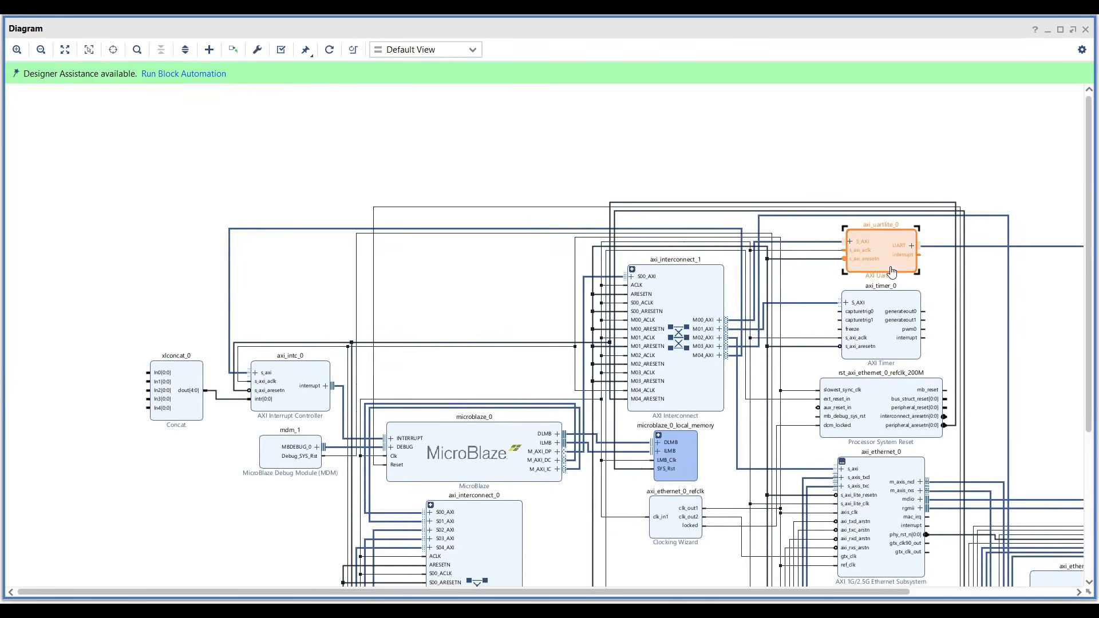
click(884, 348)
drag(962, 392, 733, 262)
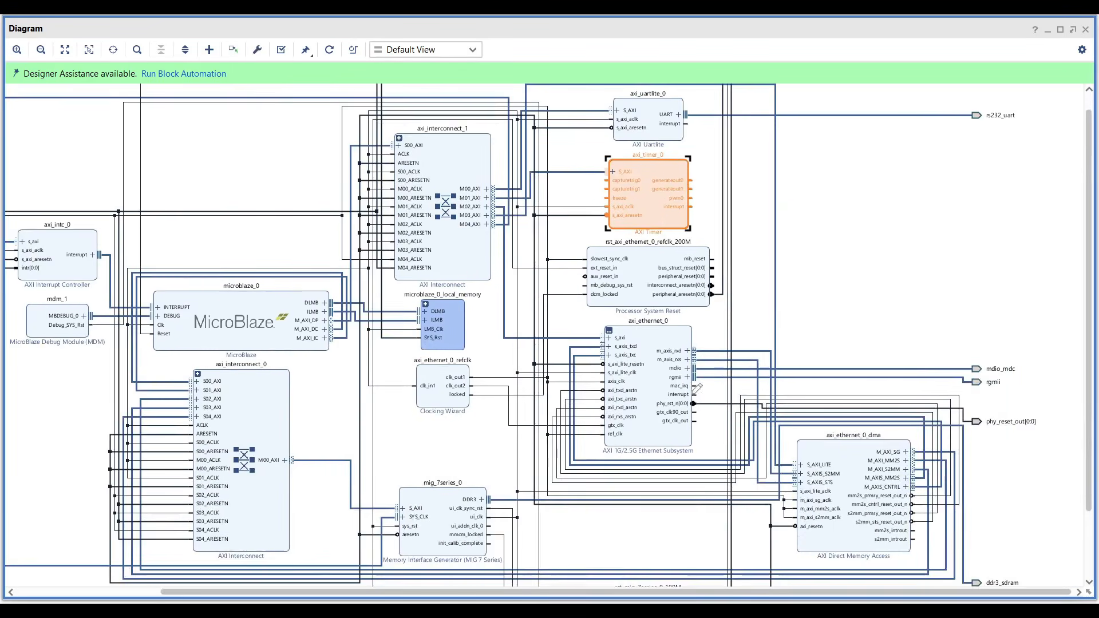
scroll(681, 381, up, 2)
click(637, 369)
drag(707, 373, 503, 212)
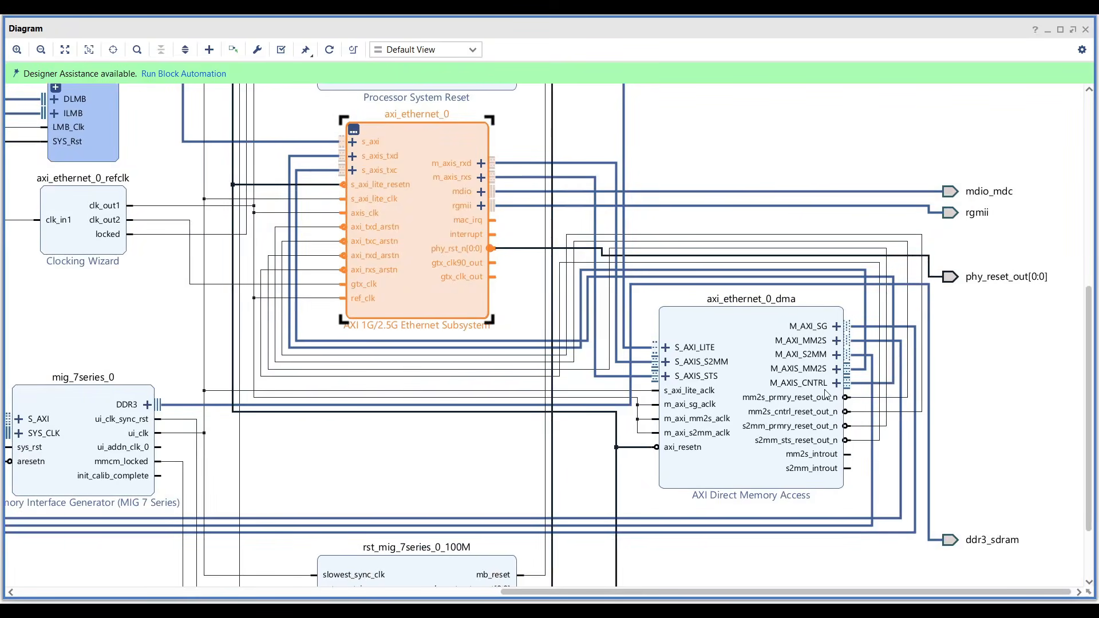
ctrl+click(750, 358)
drag(746, 356, 887, 382)
drag(233, 323, 669, 376)
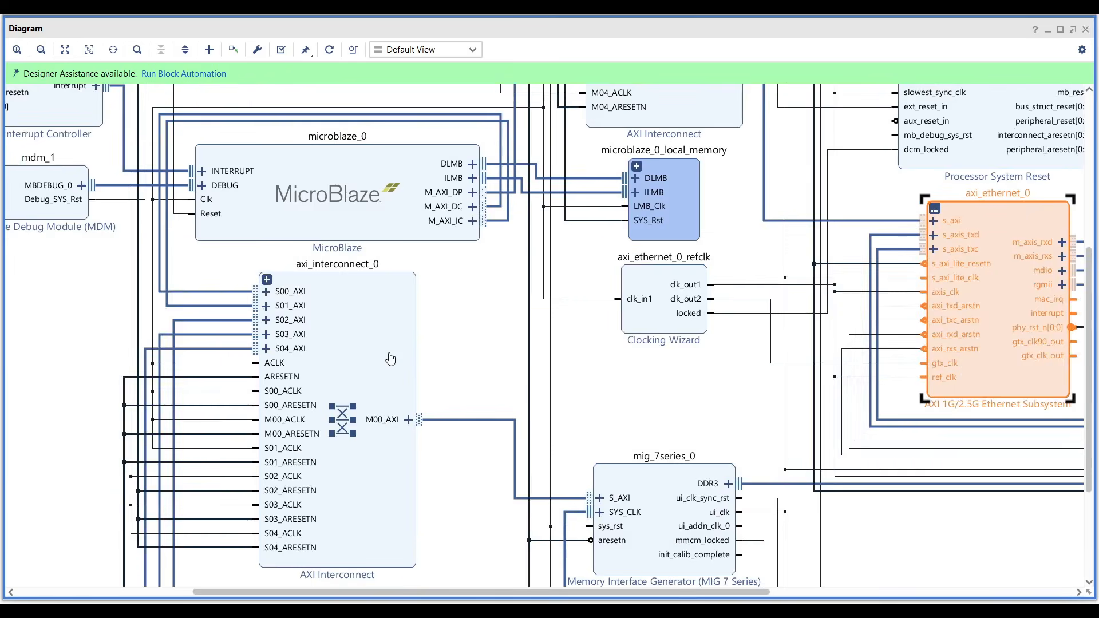
drag(389, 356, 584, 369)
drag(78, 181, 369, 323)
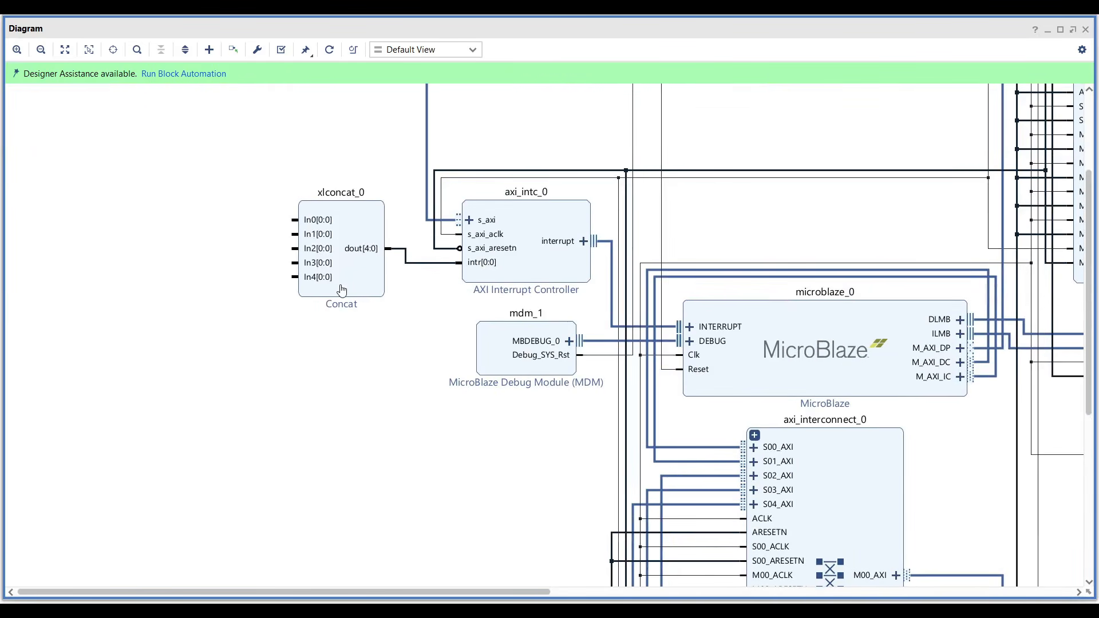
Connect the UART, timer and Ethernet interrupts plus the DMA's mm2s_introut and s2mm_introut to the Concat inputs In0 to In4
click(421, 263)
scroll(352, 390, down, 2)
drag(601, 366, 372, 365)
drag(862, 167, 87, 284)
drag(862, 250, 90, 292)
drag(893, 355, 936, 302)
drag(907, 385, 132, 249)
drag(1074, 516, 61, 182)
drag(1063, 452, 60, 190)
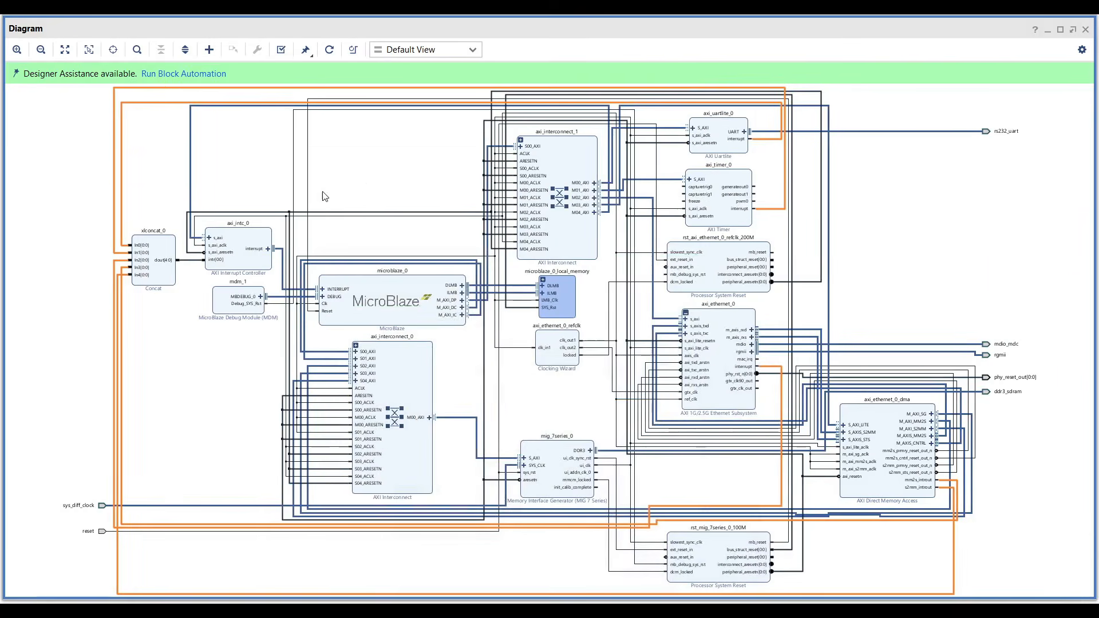
Validate the block design and auto-assign its unassigned address segment
drag(350, 175, 386, 188)
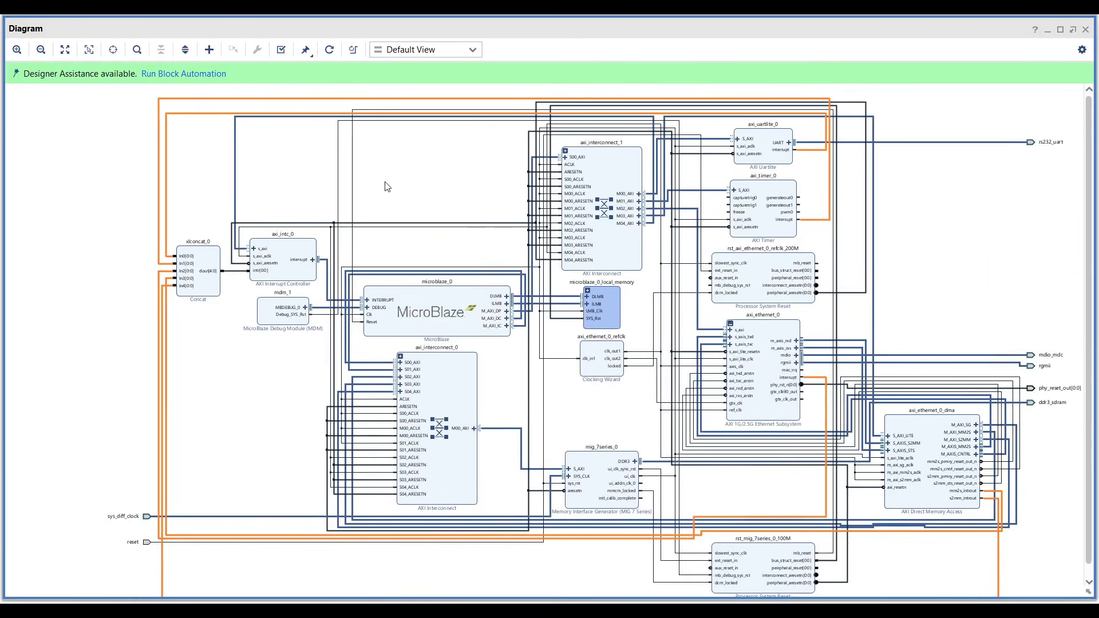
click(279, 51)
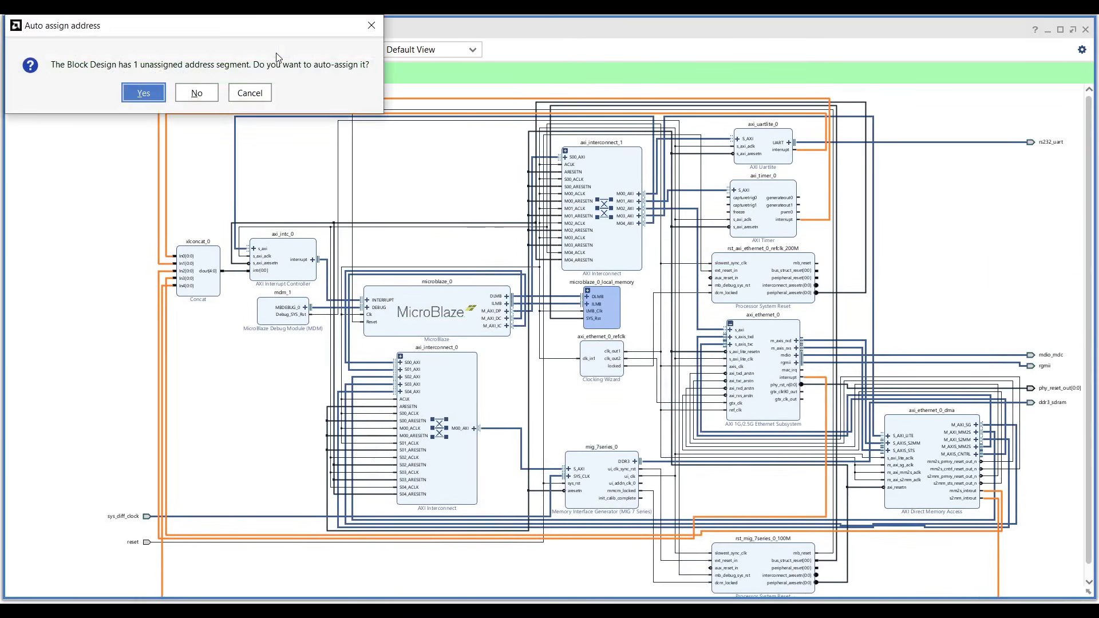
click(150, 95)
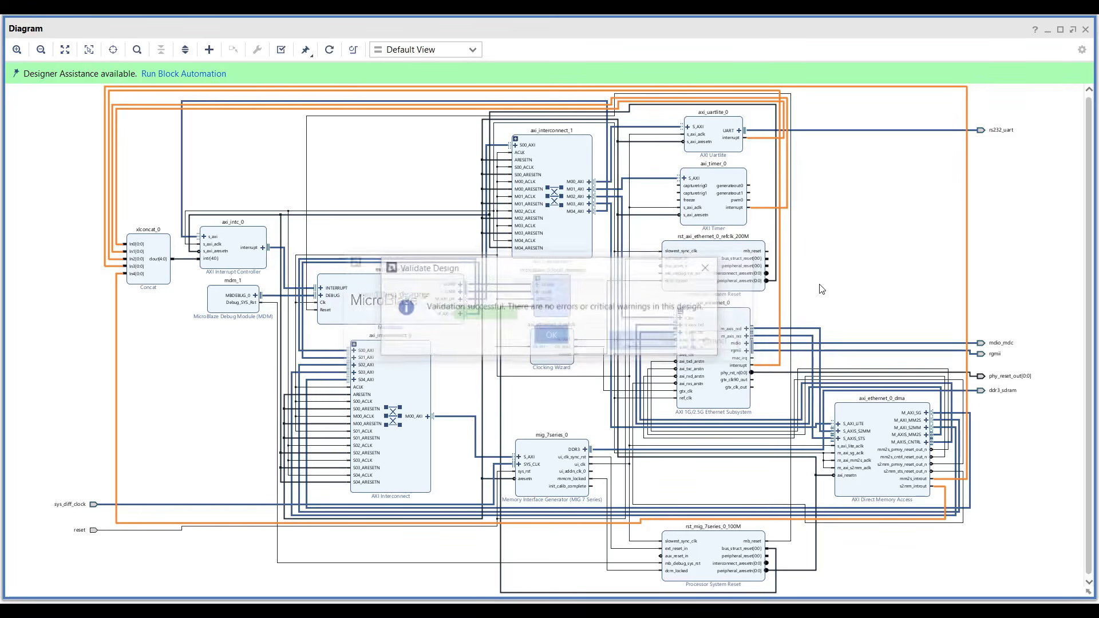
click(551, 335)
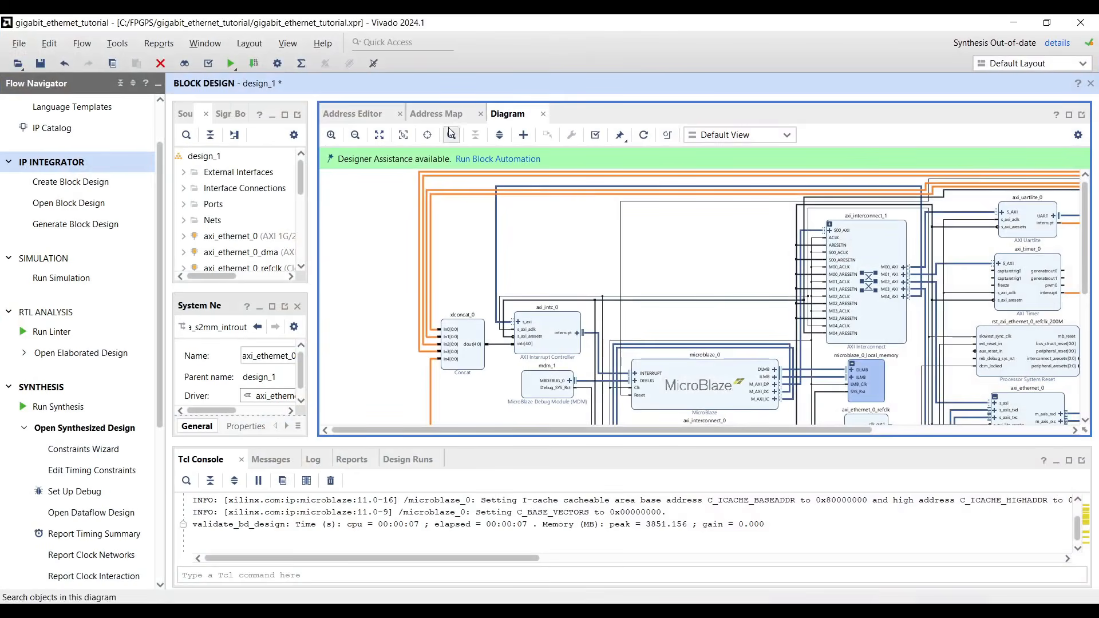
Review the address assignments of axi_ethernet_0_dma and of the peripherals under microblaze_0/Data in the Address Editor
click(349, 117)
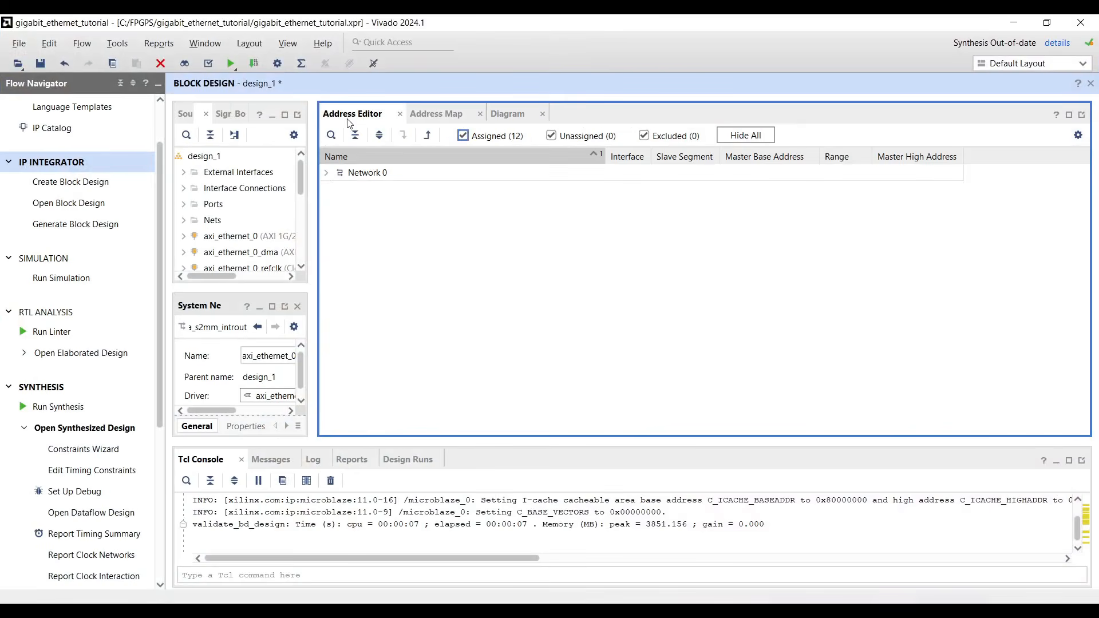
click(327, 173)
click(337, 190)
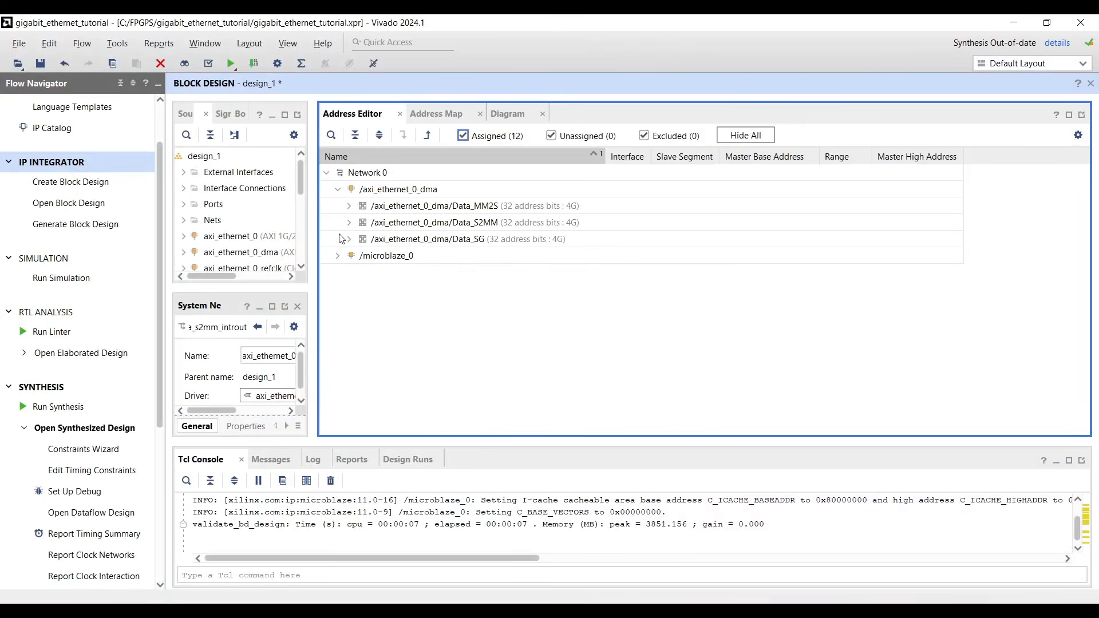
click(337, 256)
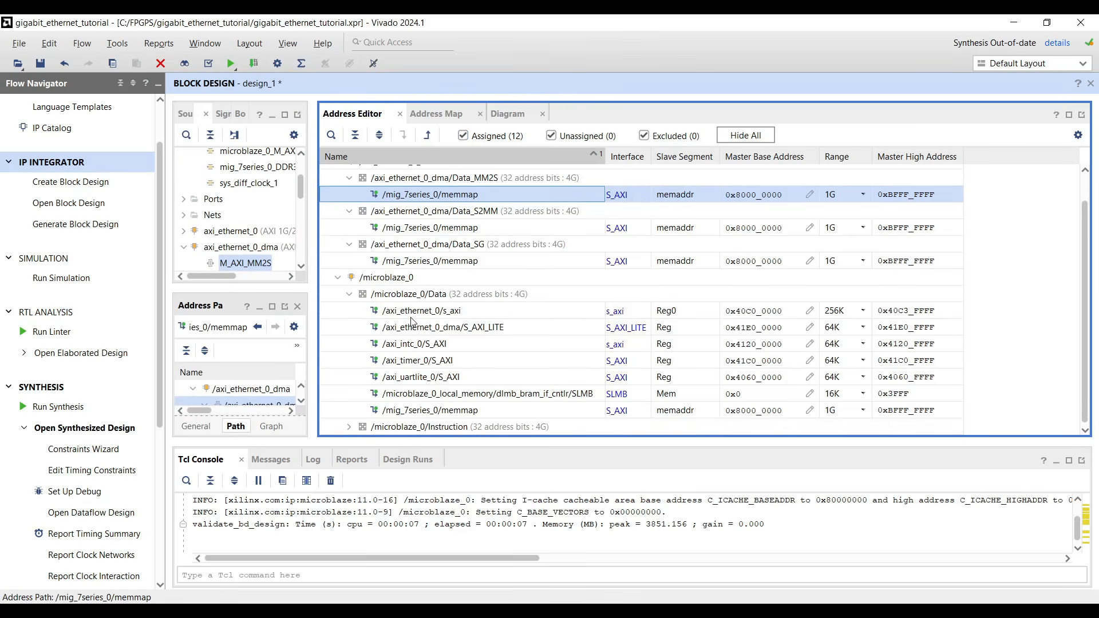
click(408, 295)
click(421, 316)
click(434, 333)
click(445, 349)
click(458, 364)
click(472, 381)
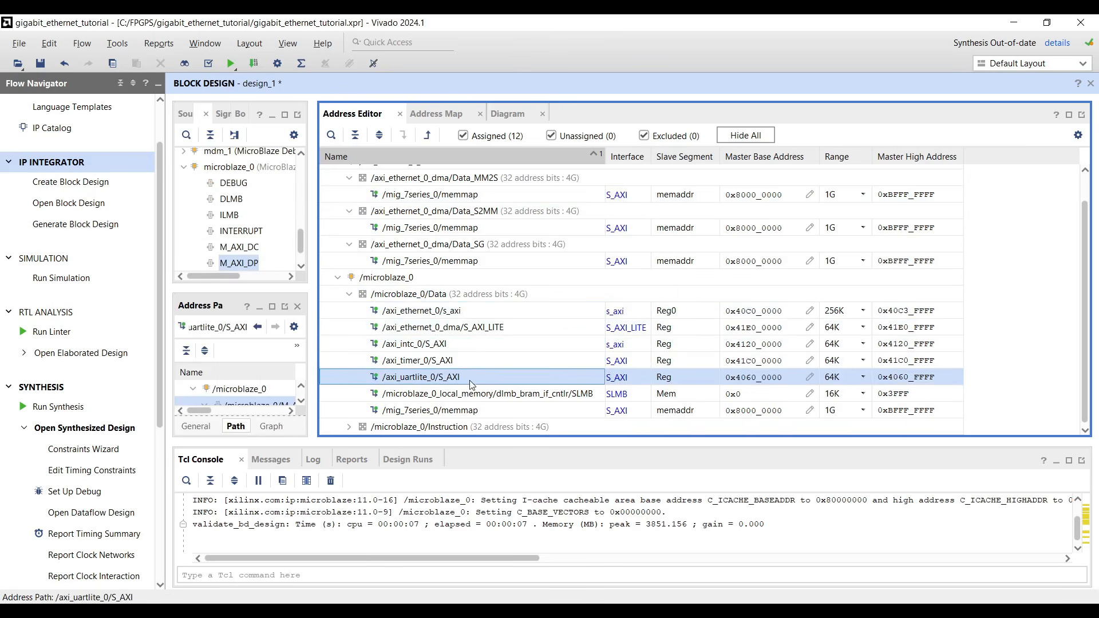
click(522, 397)
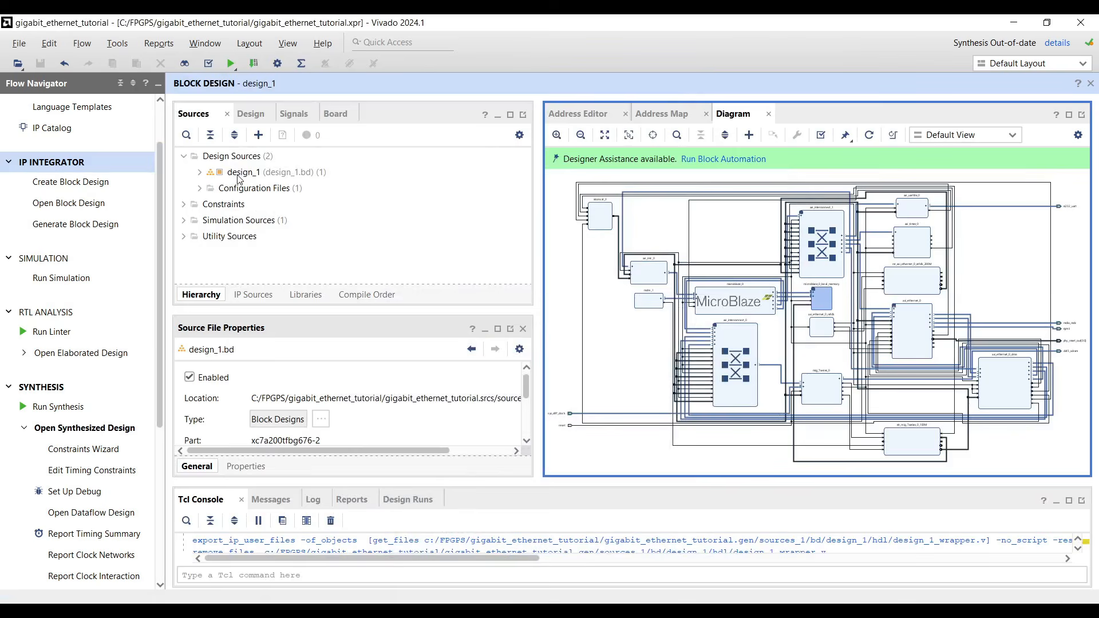
Create an HDL wrapper for design_1, letting Vivado manage and auto-update it
right_click(238, 177)
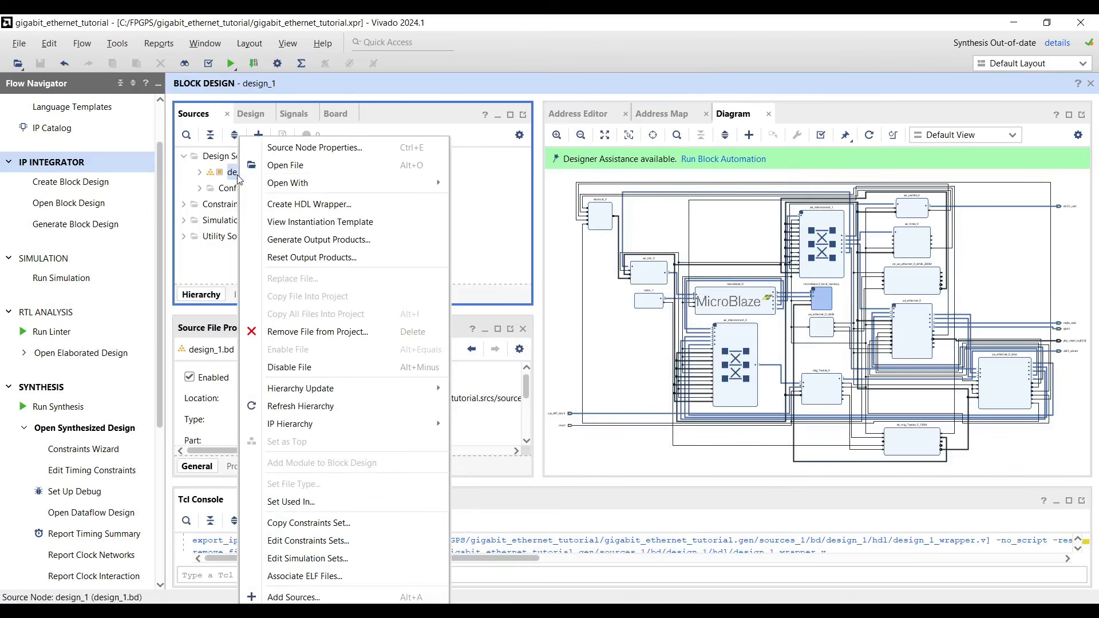
click(293, 205)
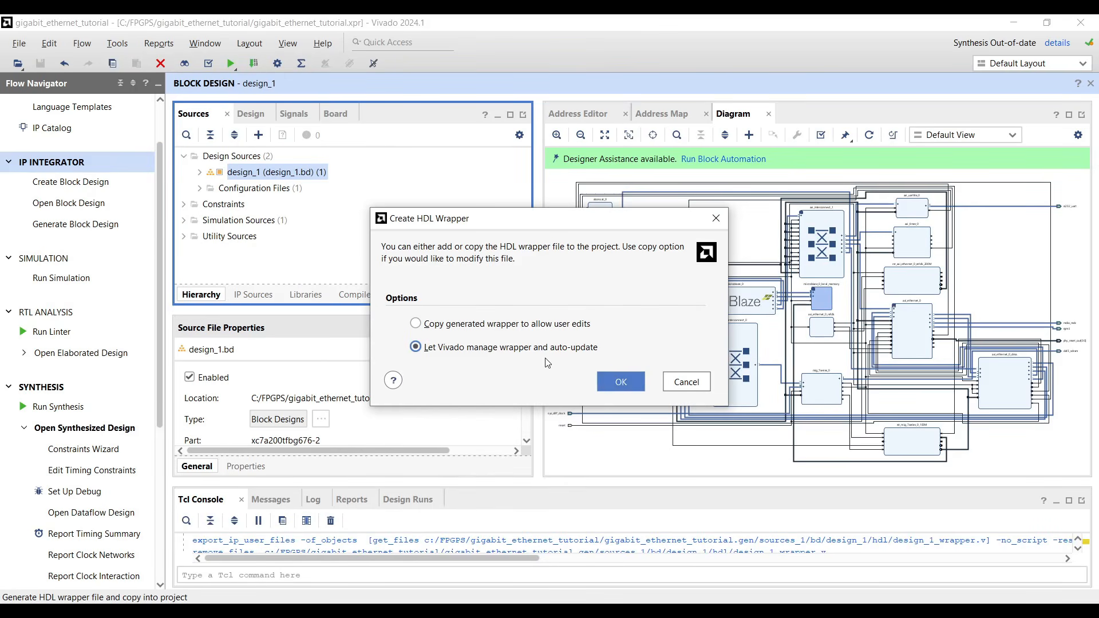
click(621, 381)
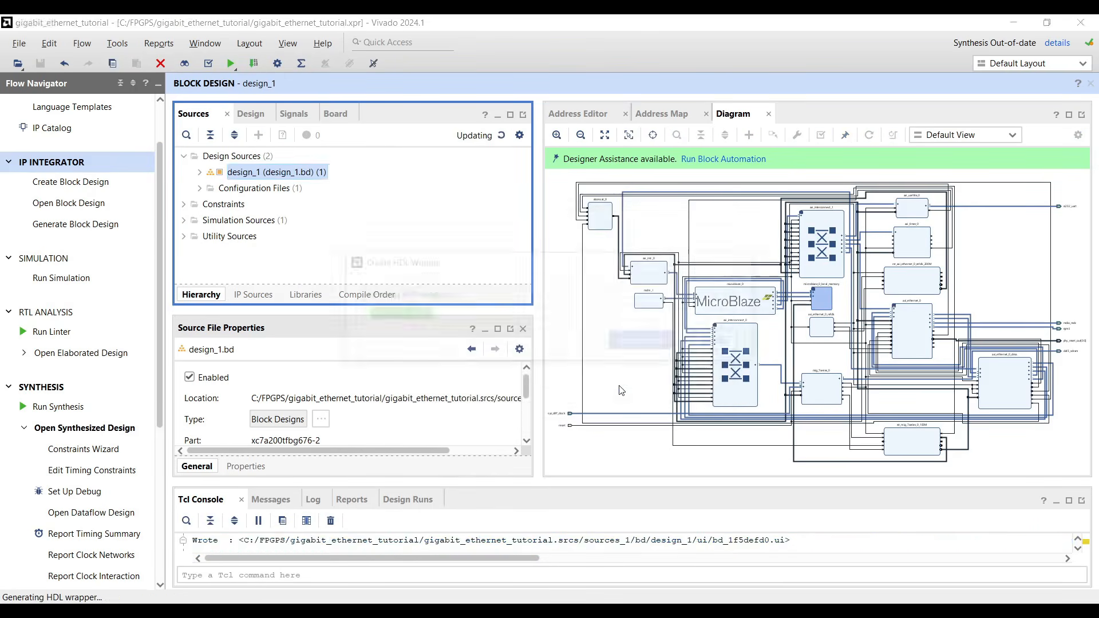
Run synthesis with the out-of-date out-of-context module runs launched first, and open the synthesized design
click(58, 409)
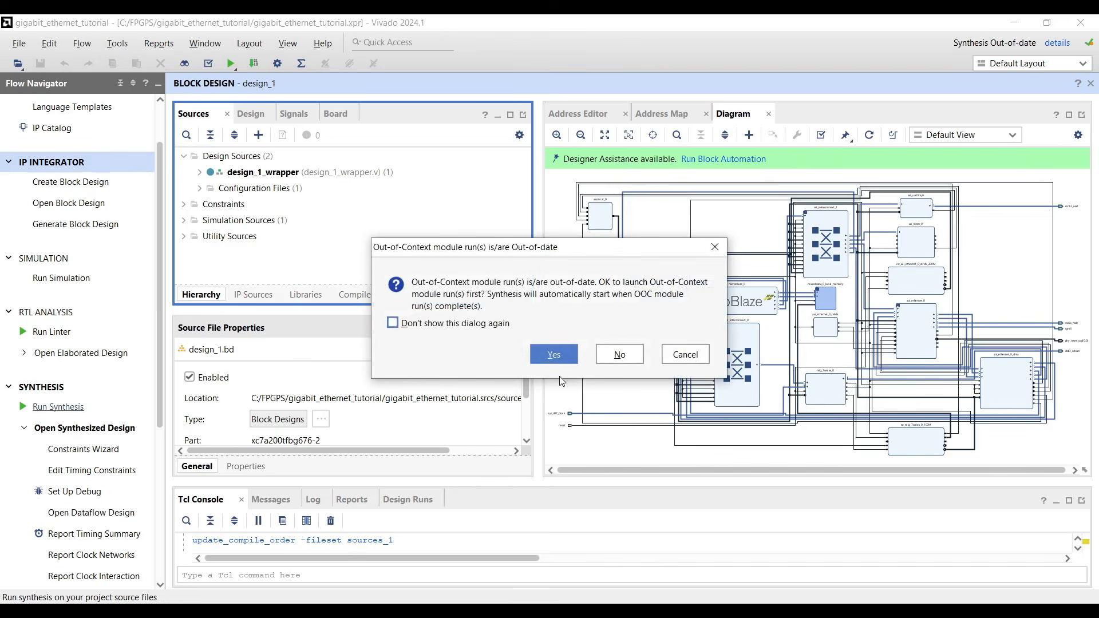
drag(504, 250, 496, 265)
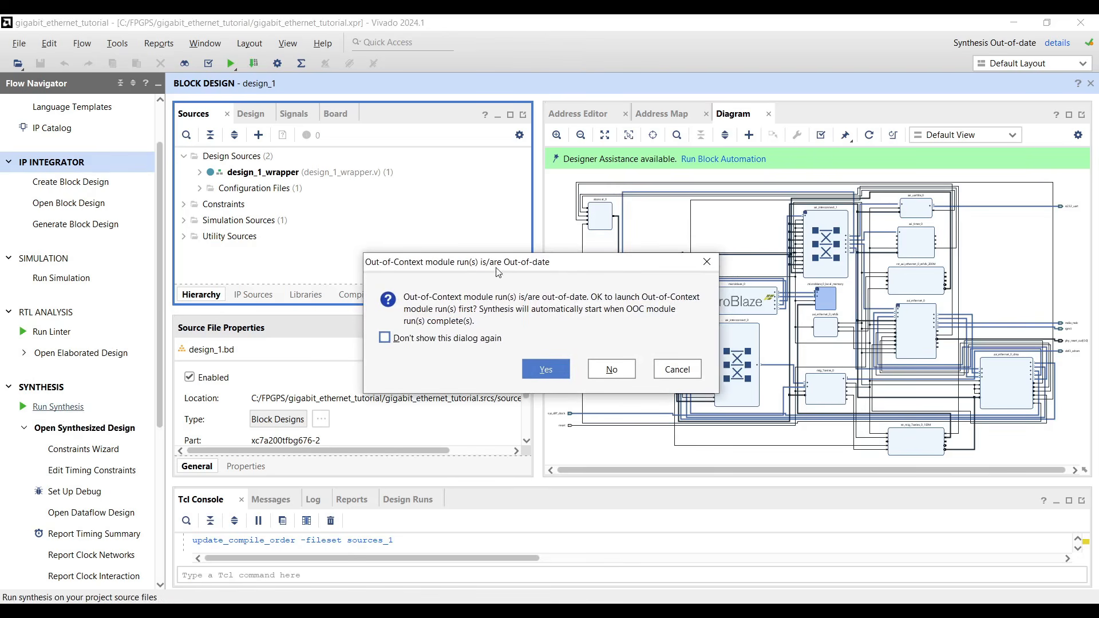
click(544, 369)
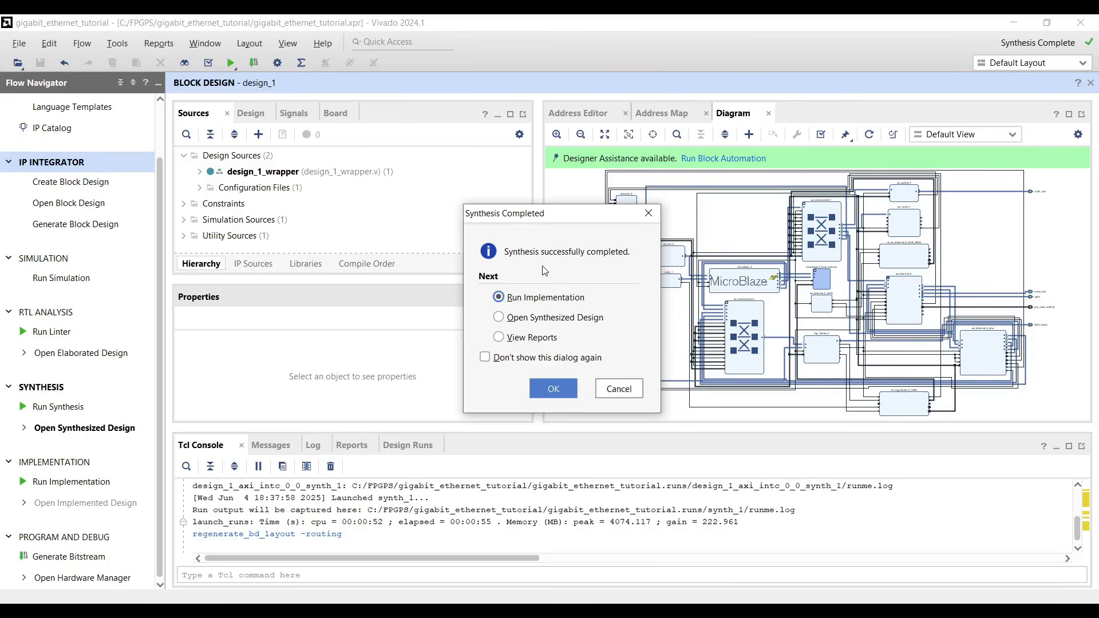
click(552, 317)
click(553, 393)
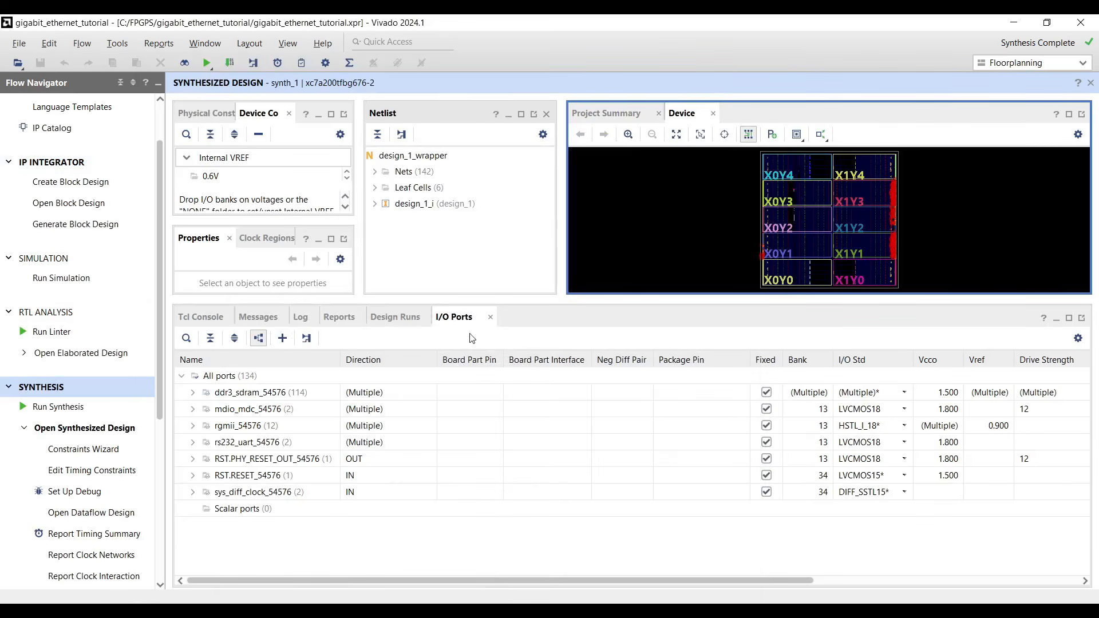
Show the I/O ports of the synthesized design and expand the mdio_mdc group down to its scalar ports
click(204, 43)
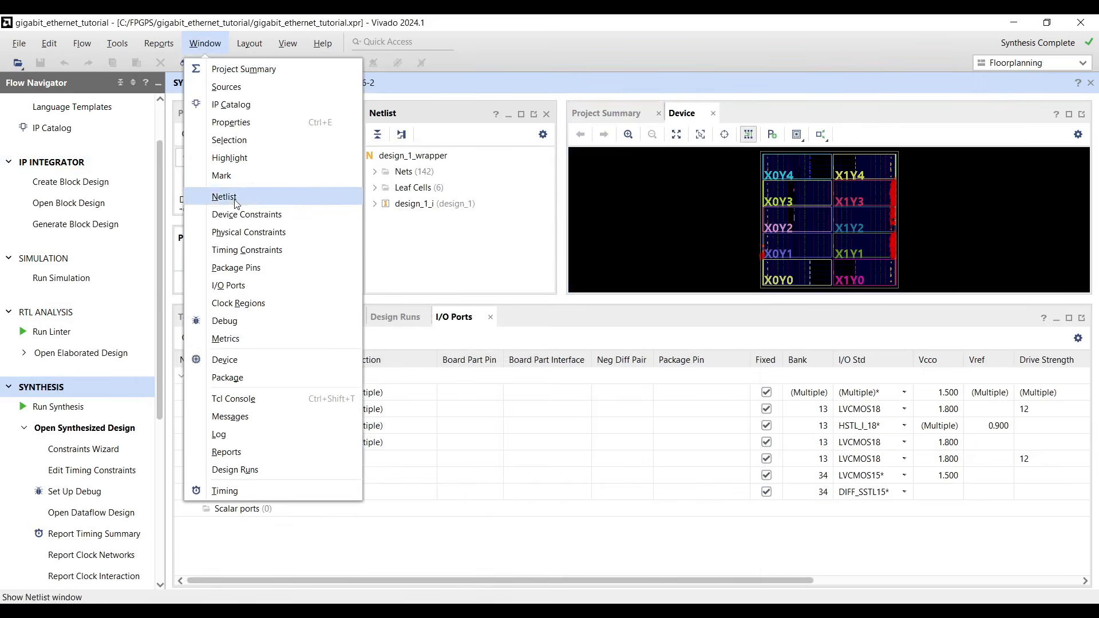
click(256, 284)
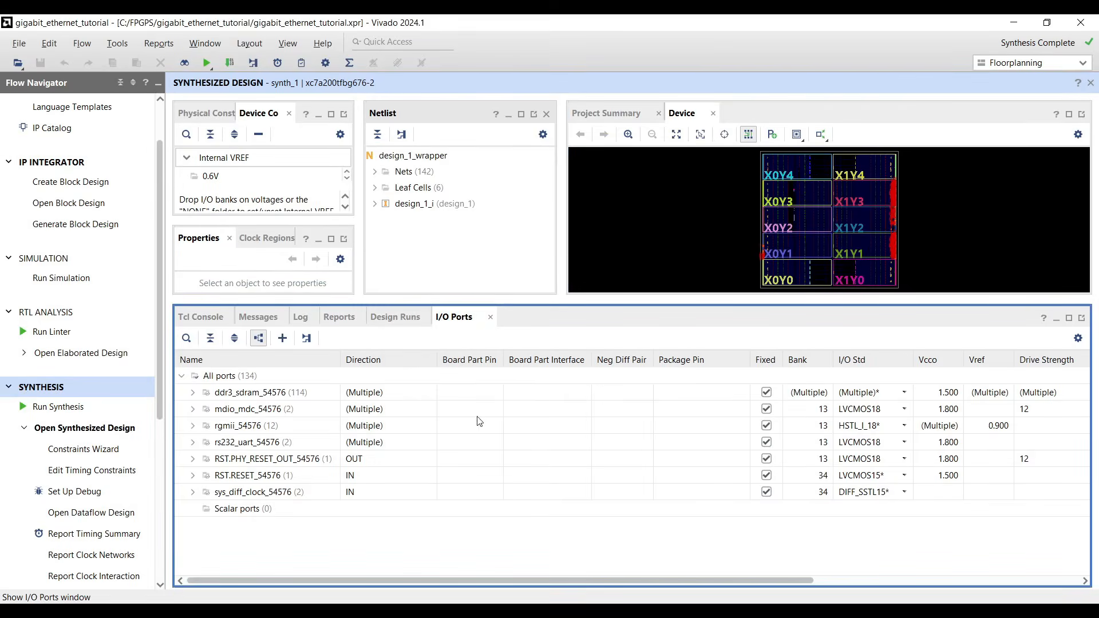
key(alt+Tab)
click(192, 409)
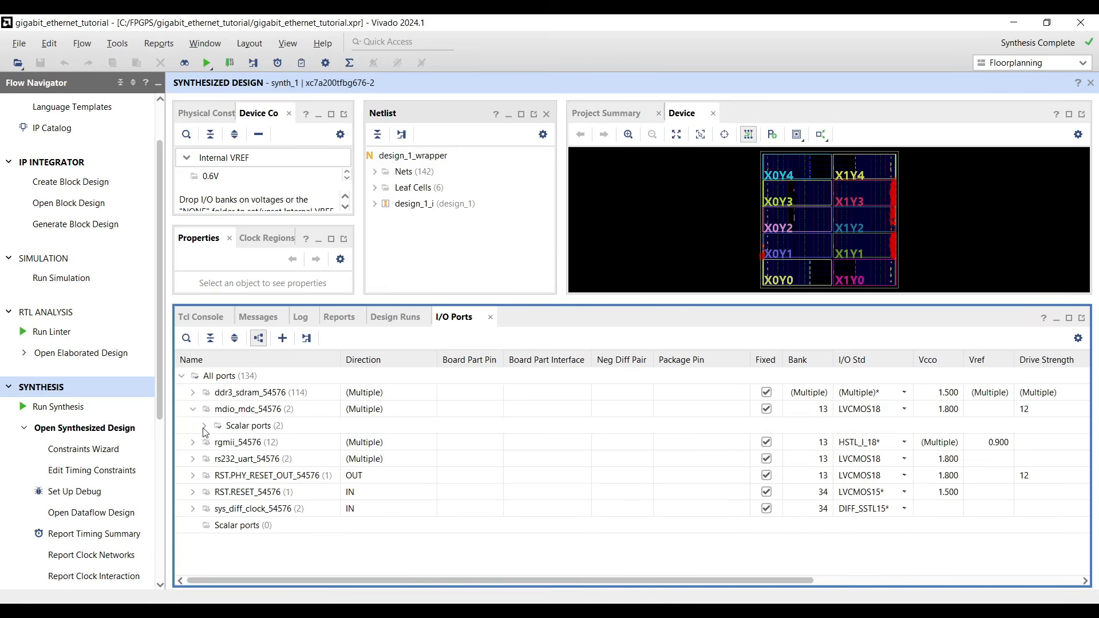
click(204, 427)
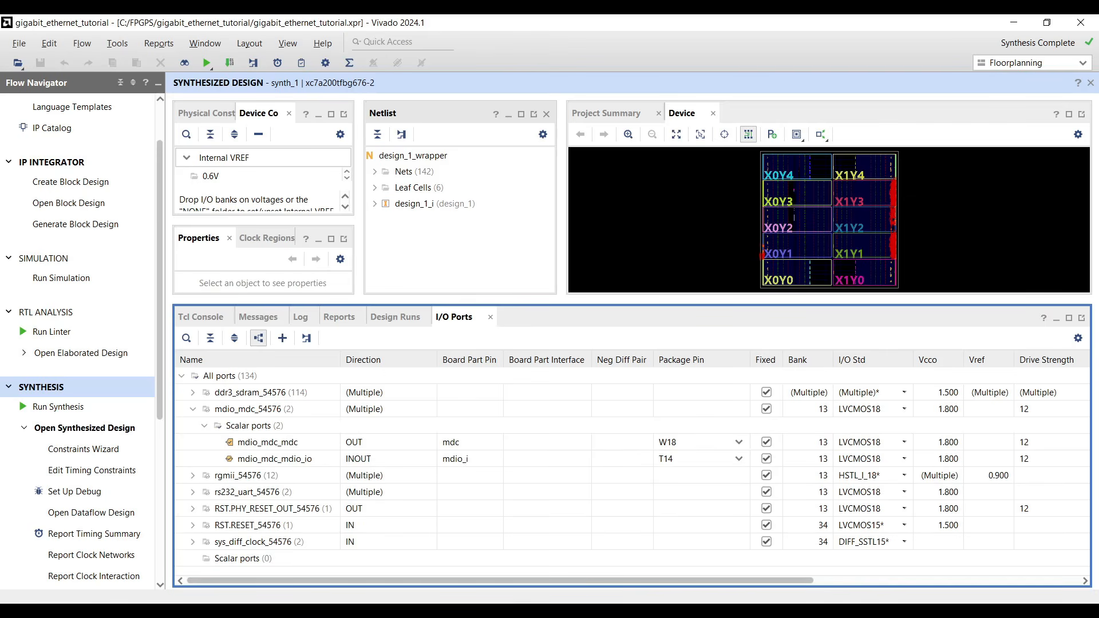
Switch to the Word document, check the PHY_MDIO and PHY_MDC FPGA pins in Table 1-16, and return to Vivado
click(522, 610)
scroll(524, 312, up, 15)
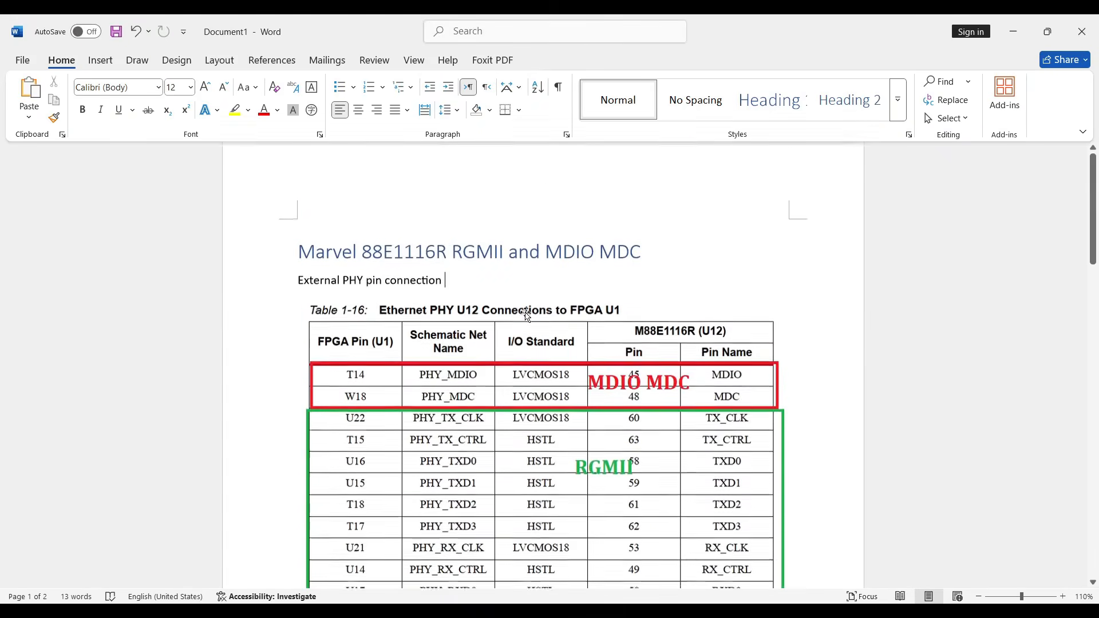
scroll(524, 312, down, 2)
scroll(405, 331, up, 2)
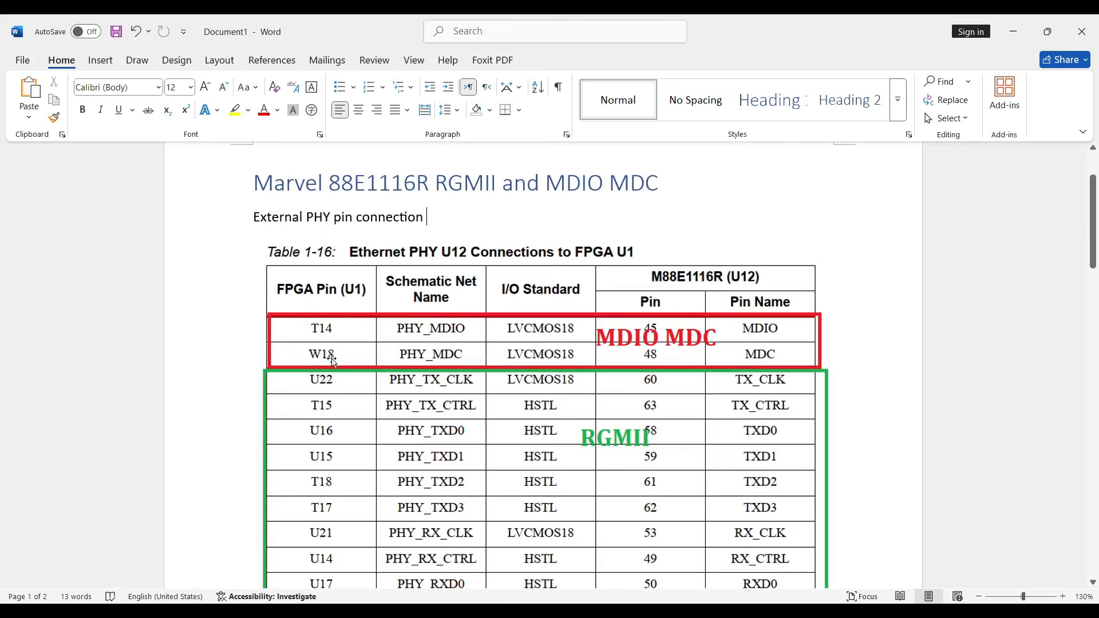
key(alt+Tab)
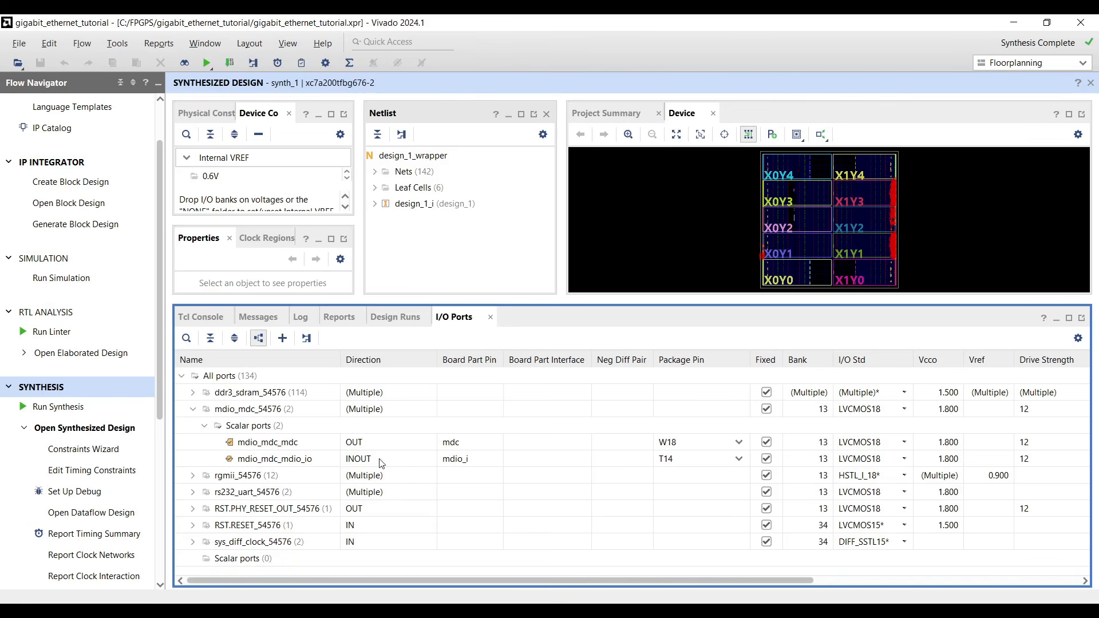
Expand the rgmii port group and examine the package pins of its receive and transmit data ports
click(680, 463)
click(193, 475)
scroll(209, 485, down, 1)
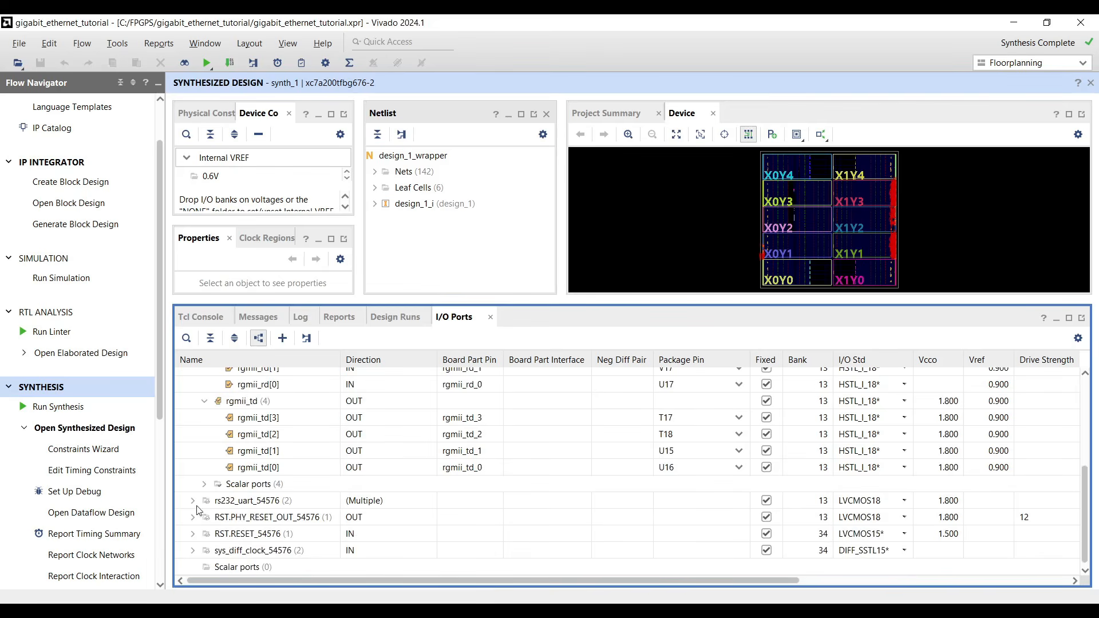
Expand the rs232_uart ports, check their package pins against Table 1-18 in the Word document, and return to Vivado
click(194, 501)
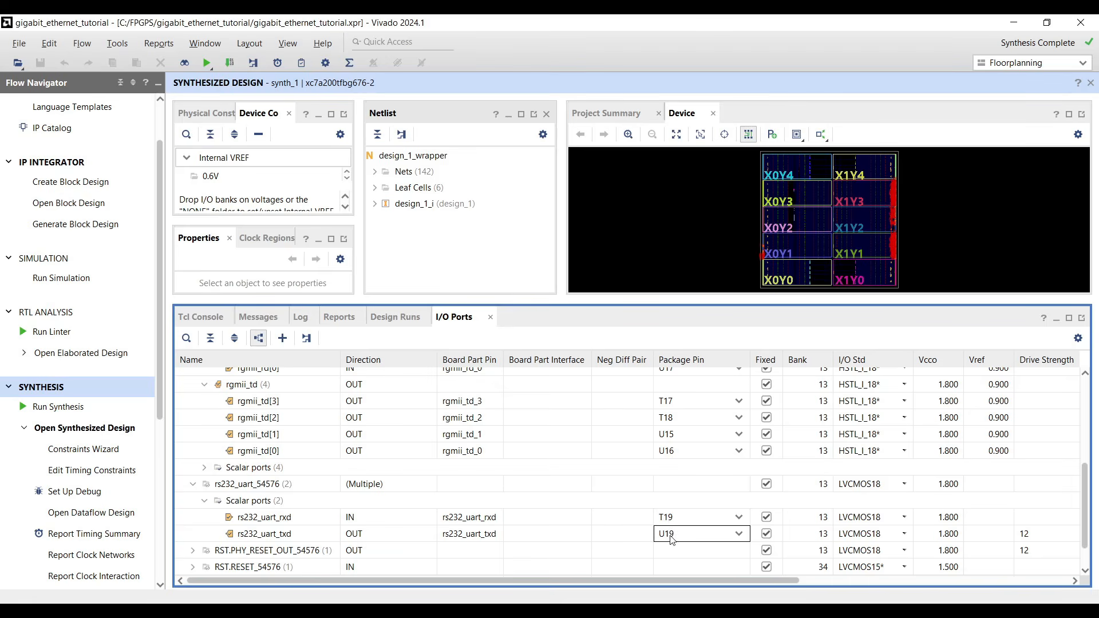
click(515, 609)
scroll(467, 414, down, 5)
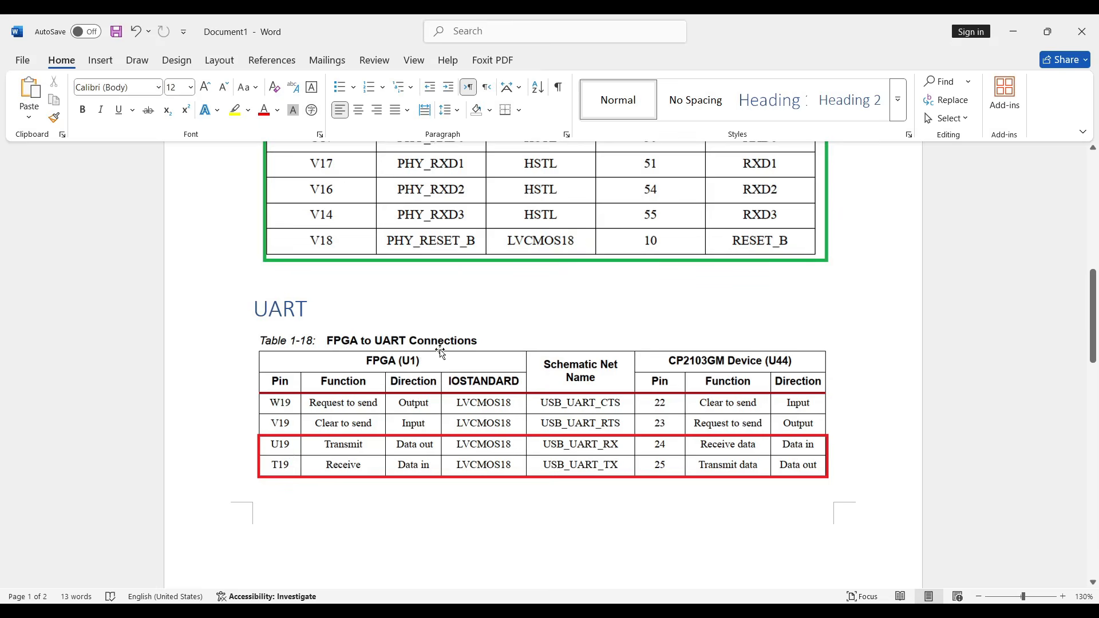
click(499, 609)
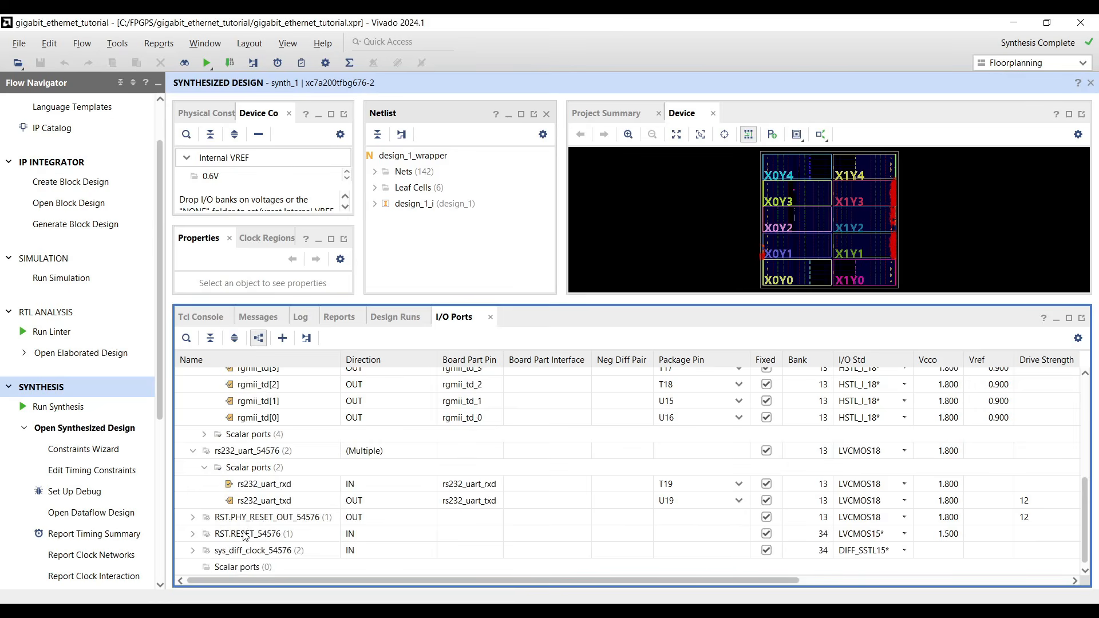
Expand the sys_diff_clock scalar ports, check the clock pin against Table 1-8 in the Word document, and return to Vivado
click(192, 551)
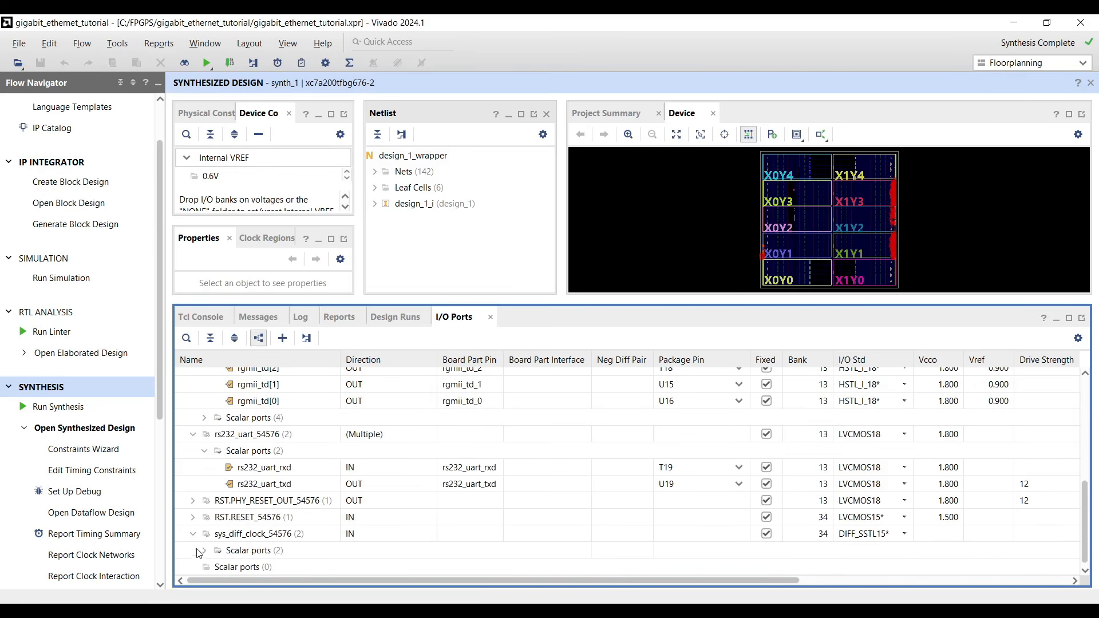
click(203, 550)
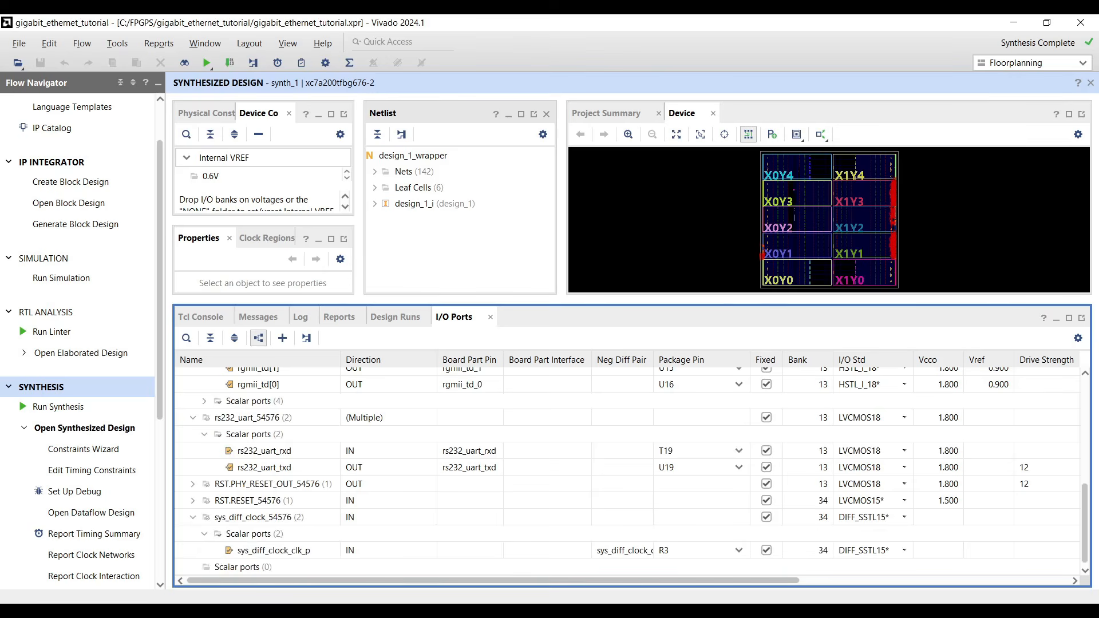
key(alt+Tab)
scroll(437, 470, down, 8)
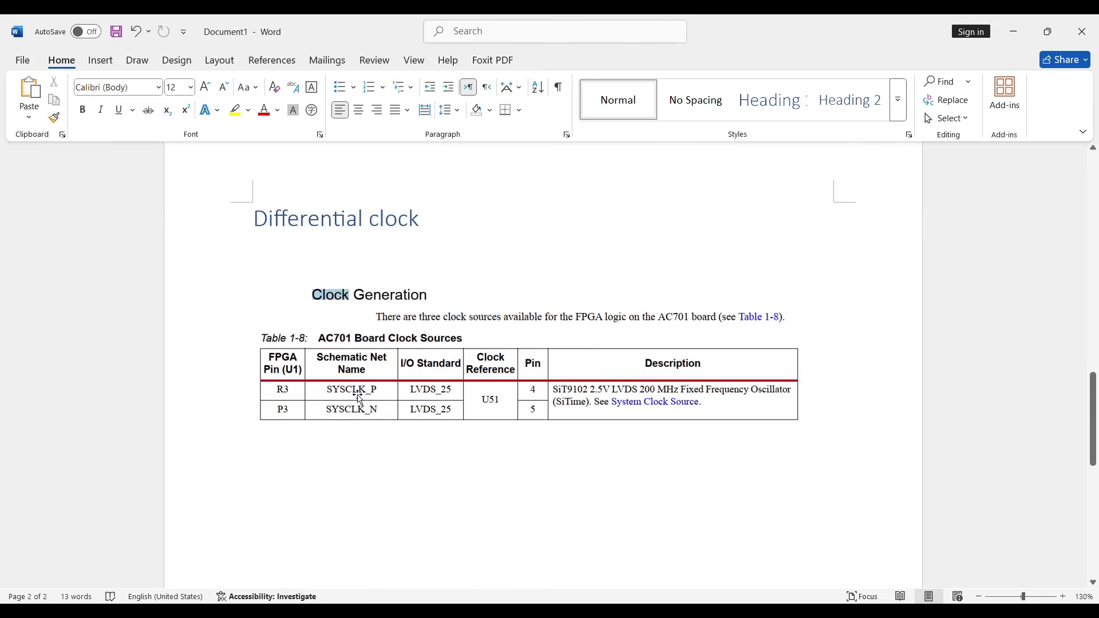
key(alt+Tab)
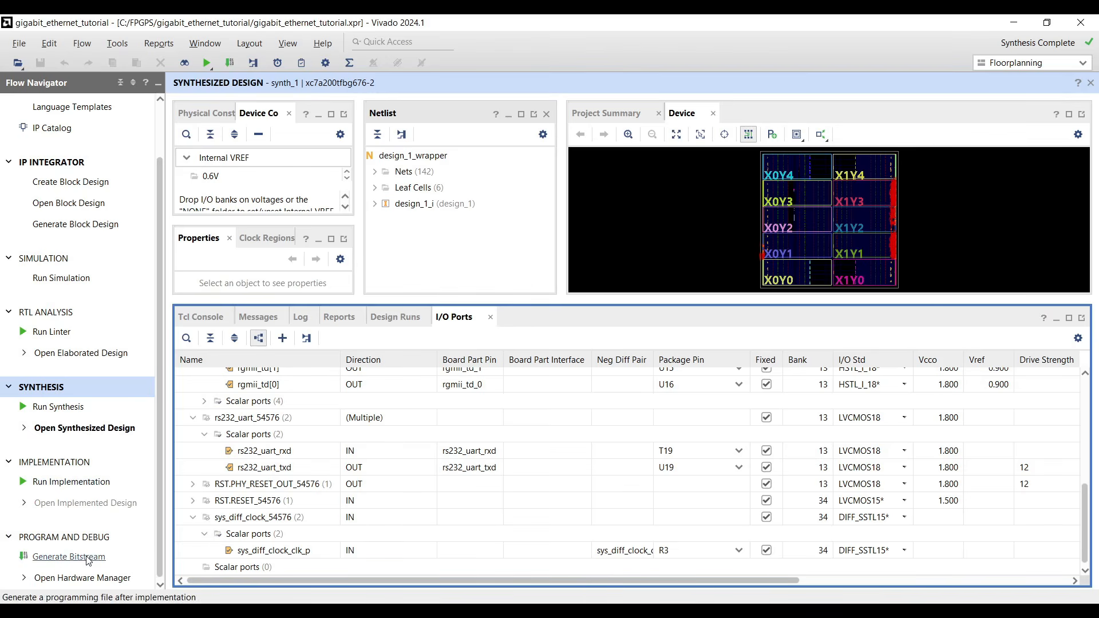
Generate the bitstream, agreeing to launch implementation first and accepting the run launch settings
click(69, 557)
click(621, 347)
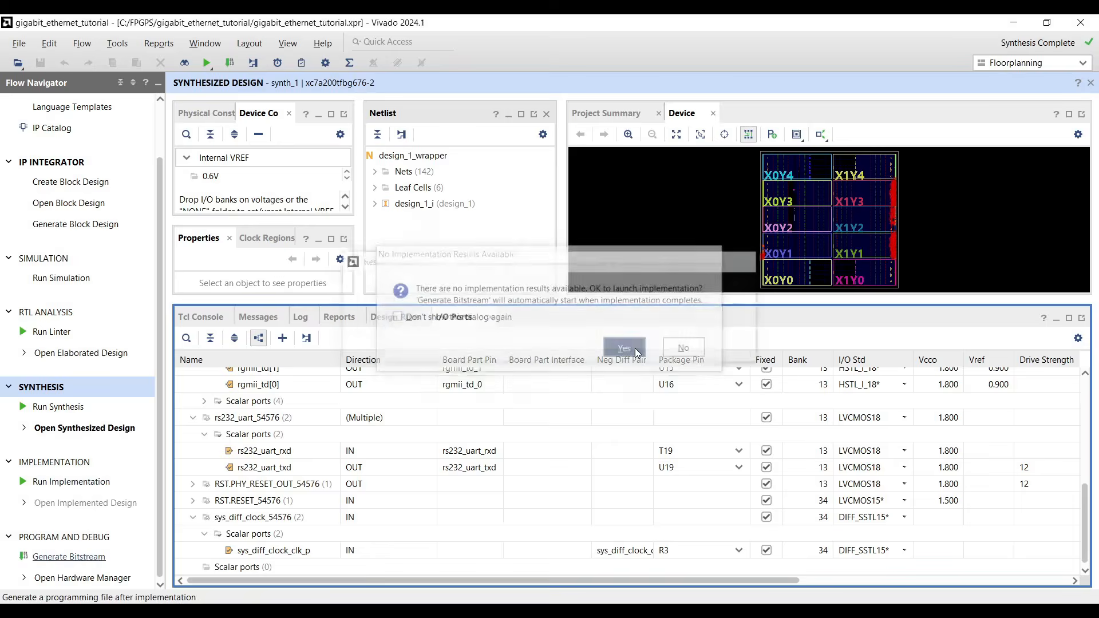
click(606, 407)
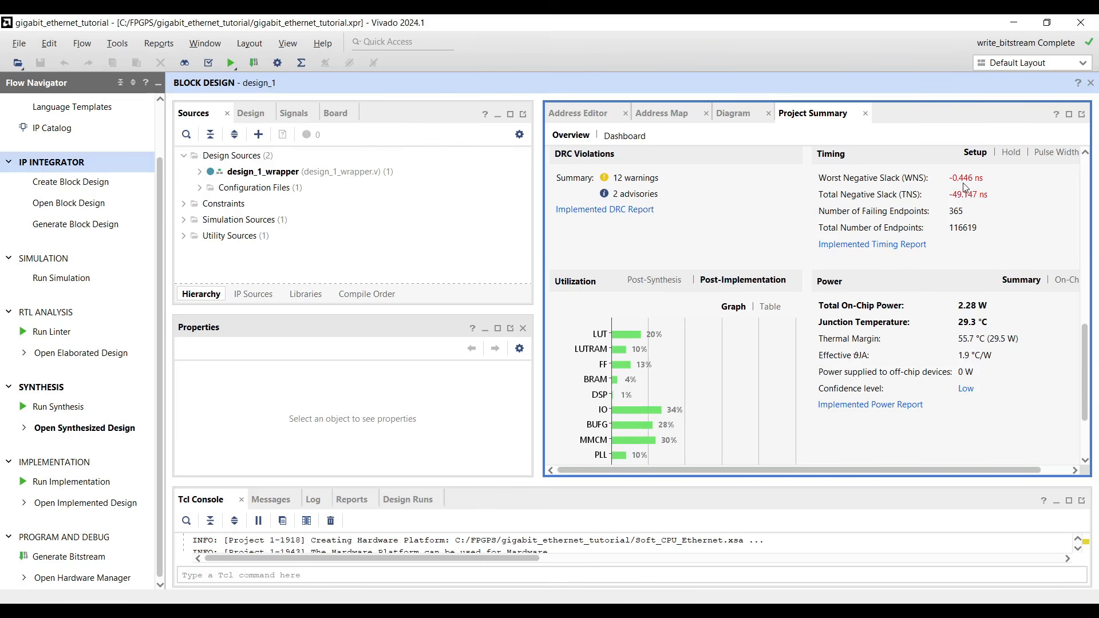
Review the post-implementation utilization in the project summary and open the Export Hardware Platform wizard
scroll(965, 187, down, 2)
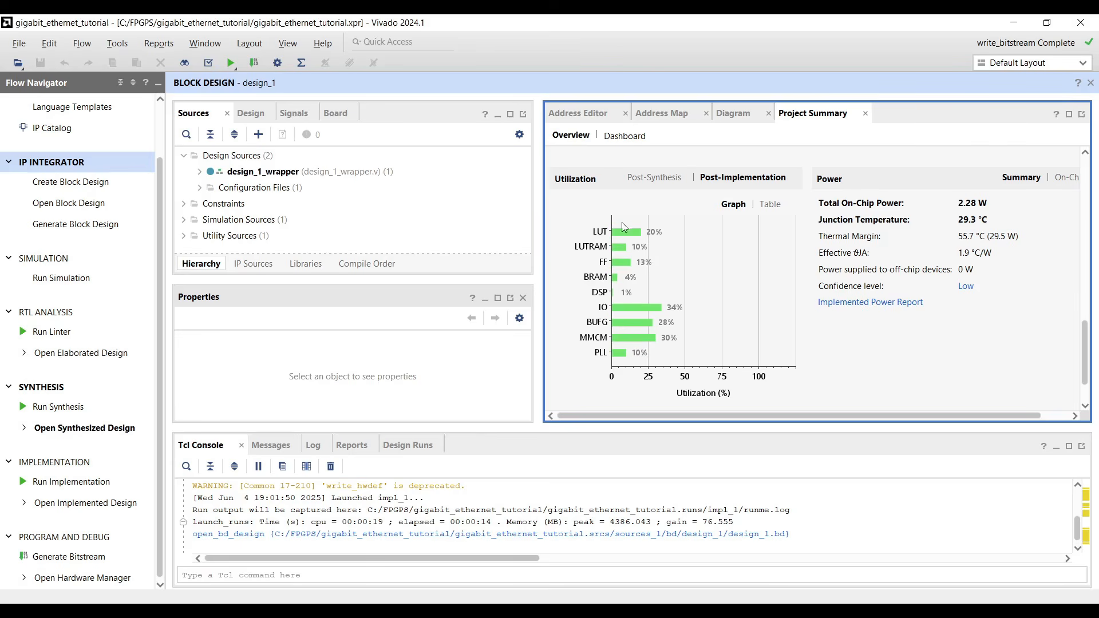
click(19, 44)
mouse_move(34, 291)
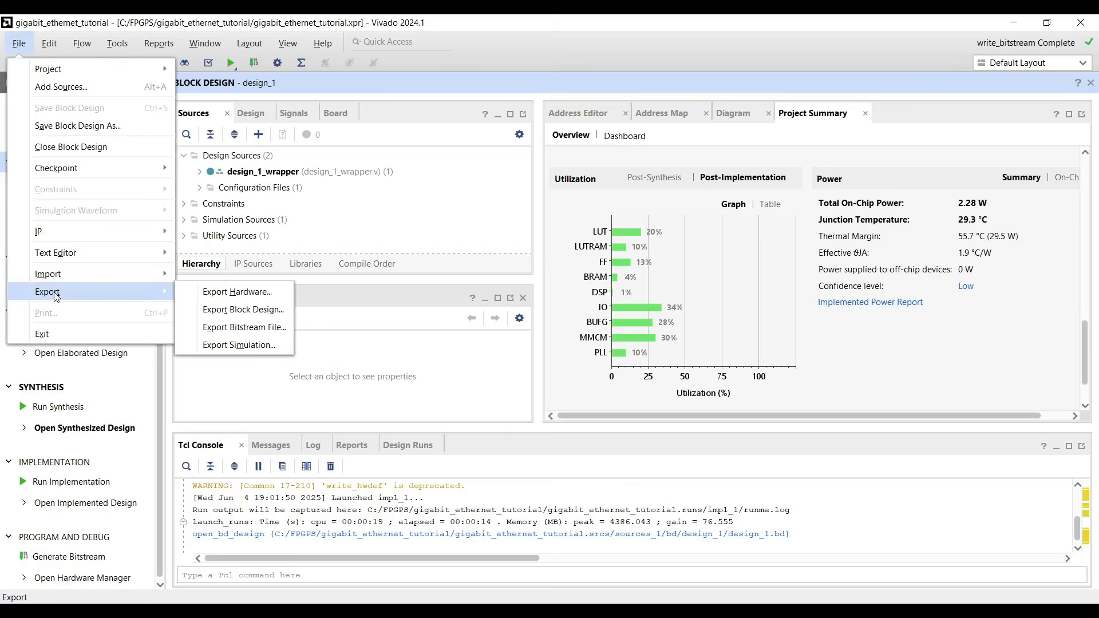
click(198, 292)
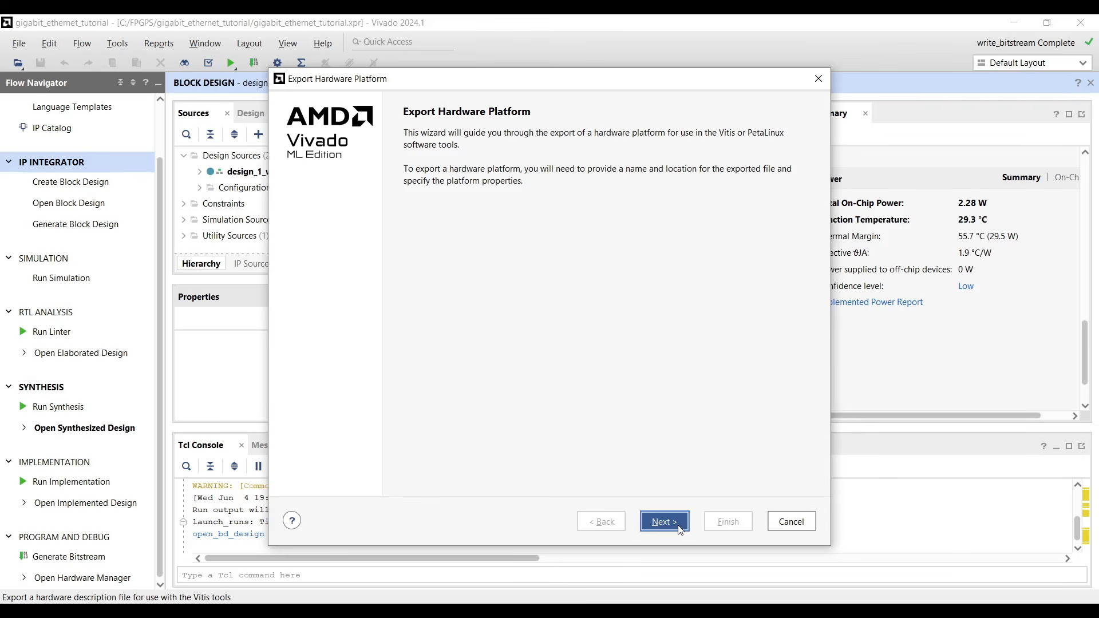